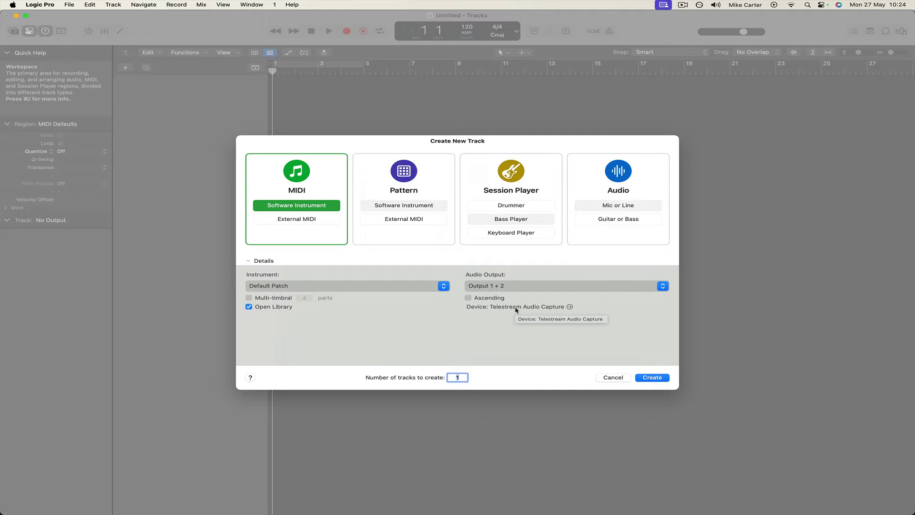
# Create a MIDI software instrument track using the default Classic Electric Piano patch
pyautogui.click(304, 288)
pyautogui.click(321, 285)
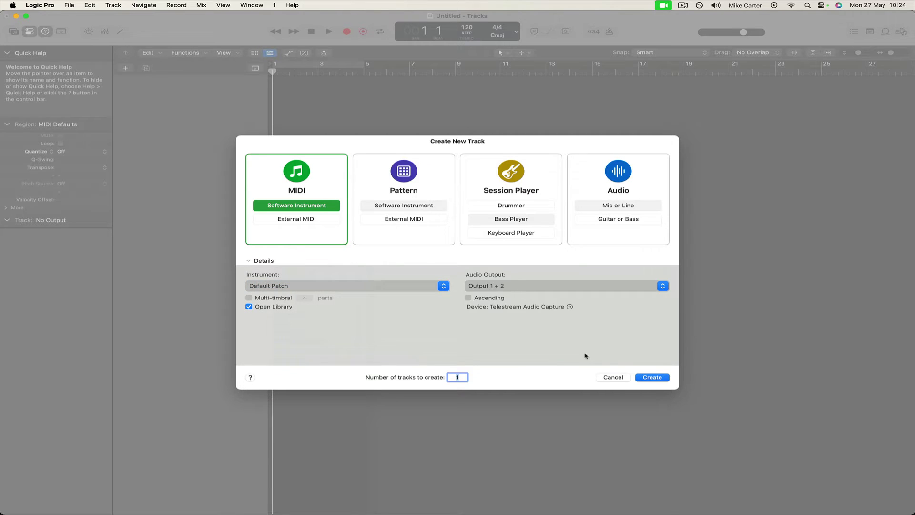
pyautogui.click(653, 378)
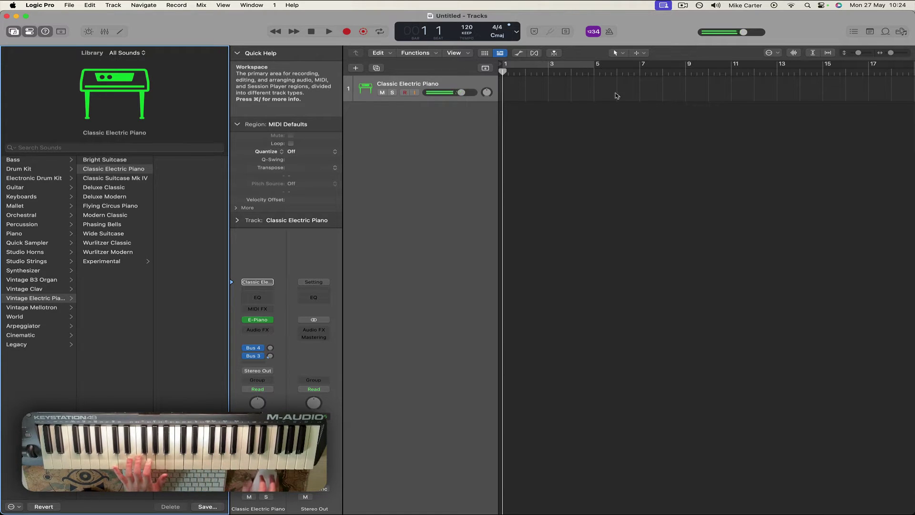
# Turn on the metronome and start recording the electric piano chord part
pyautogui.click(602, 35)
pyautogui.click(346, 31)
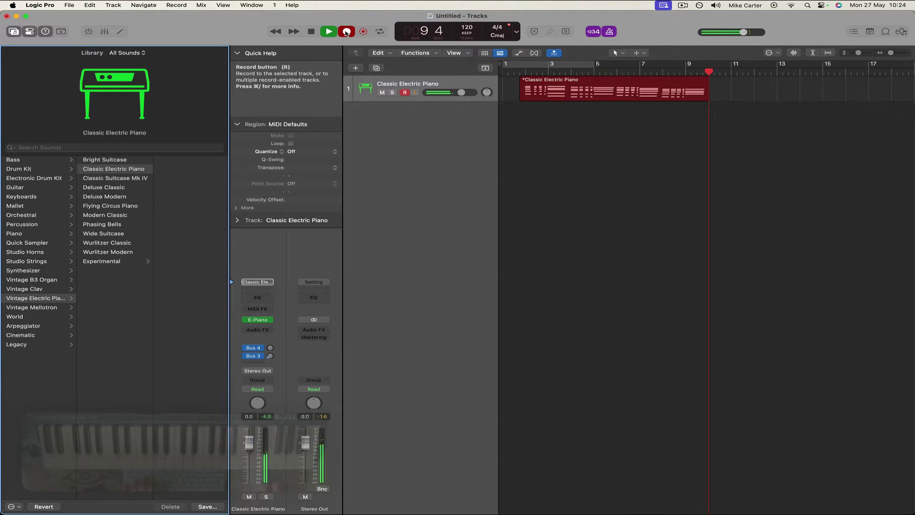
# Stop recording and quantize the recorded piano region to 1/8 Note
pyautogui.click(346, 32)
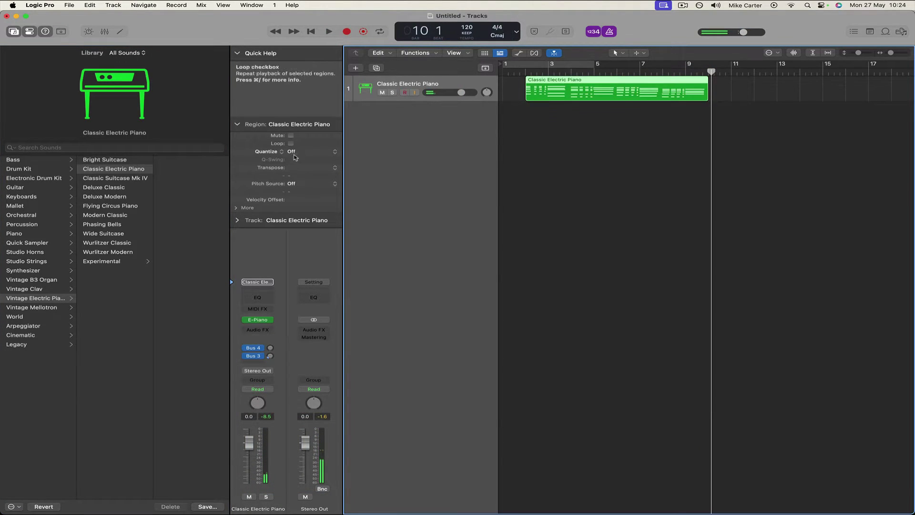
pyautogui.click(305, 152)
pyautogui.click(306, 189)
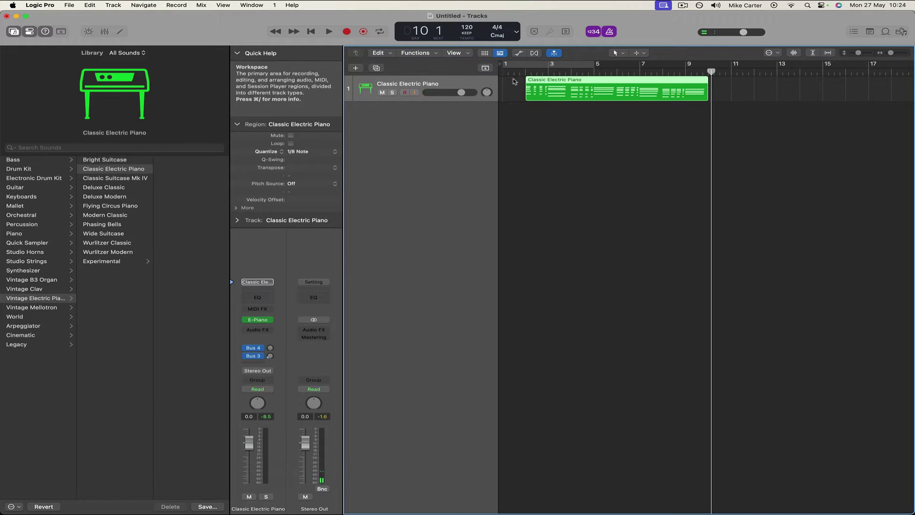
# Play back the quantized region from bar 3, then return the playhead to bar 2
pyautogui.doubleClick(523, 72)
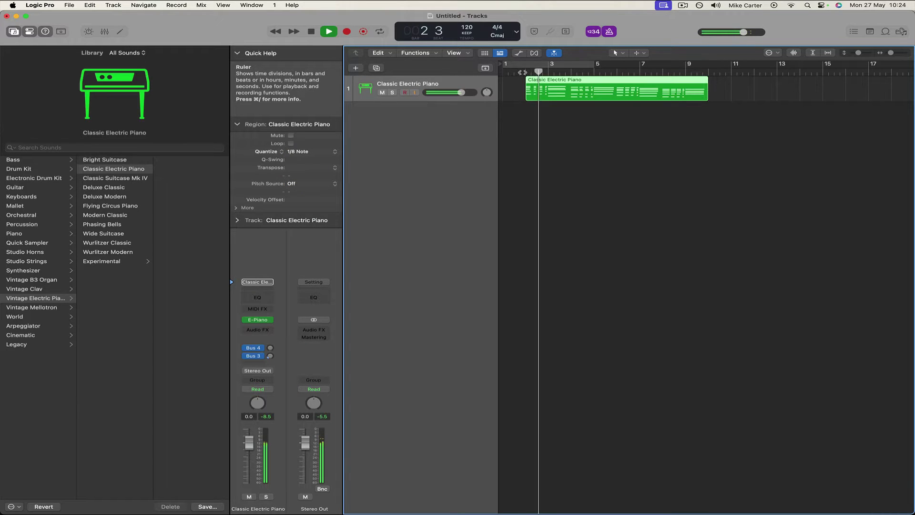
pyautogui.press('space')
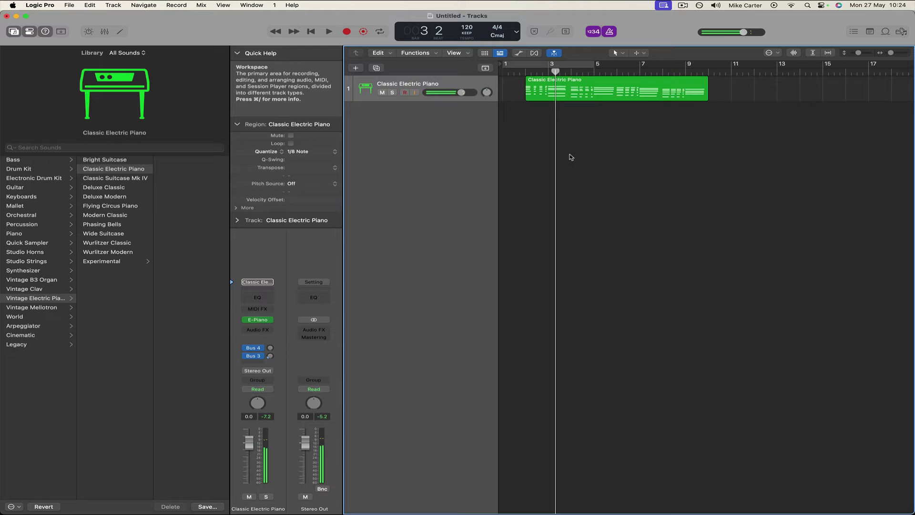
pyautogui.click(559, 94)
pyautogui.click(527, 72)
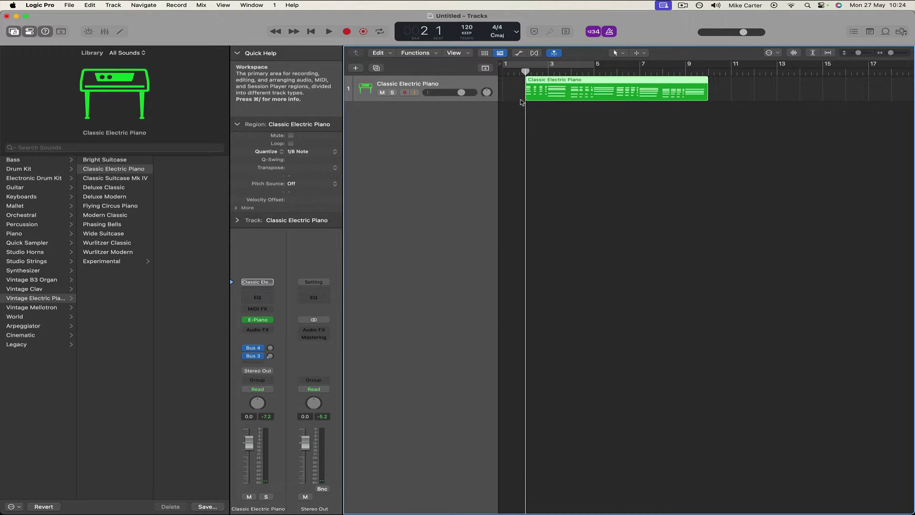
# Show the Chord track from Track > Global Tracks
pyautogui.click(113, 5)
pyautogui.moveTo(176, 129)
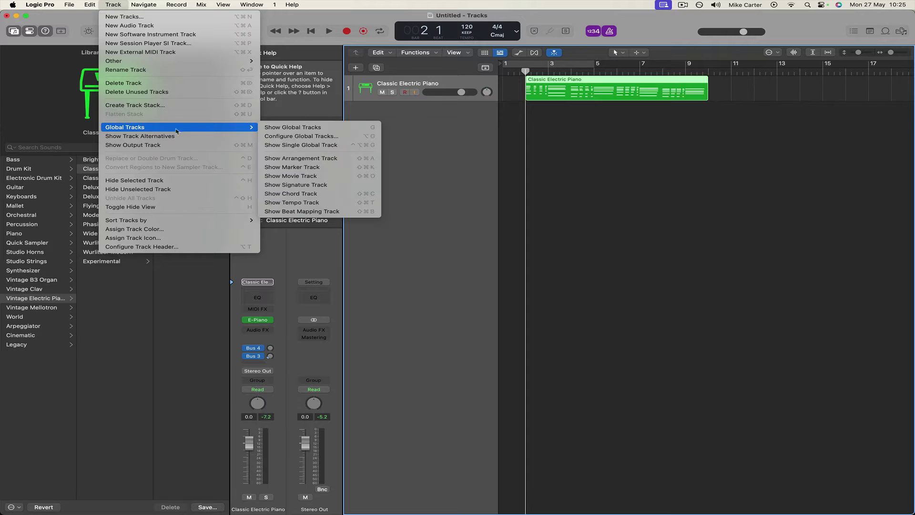
pyautogui.click(317, 194)
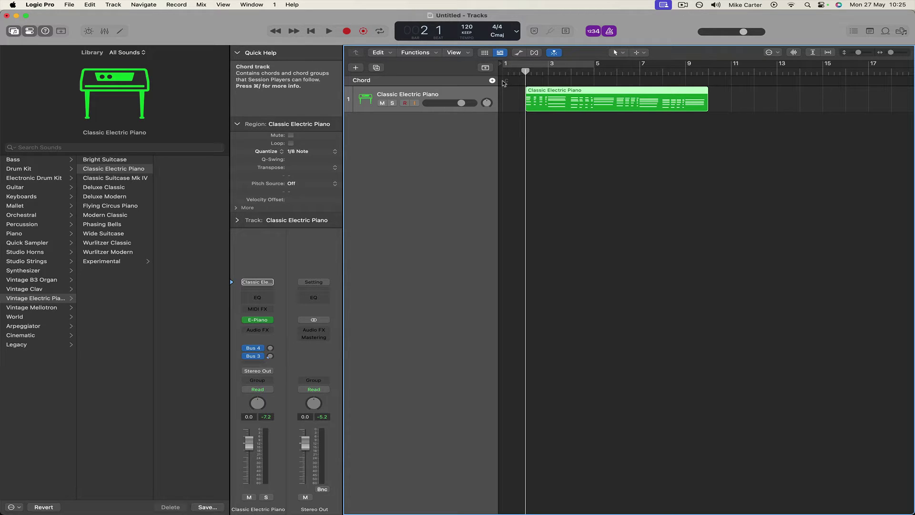
# Create a C chord on the Chord track aligned with the piano region start
pyautogui.rightClick(534, 82)
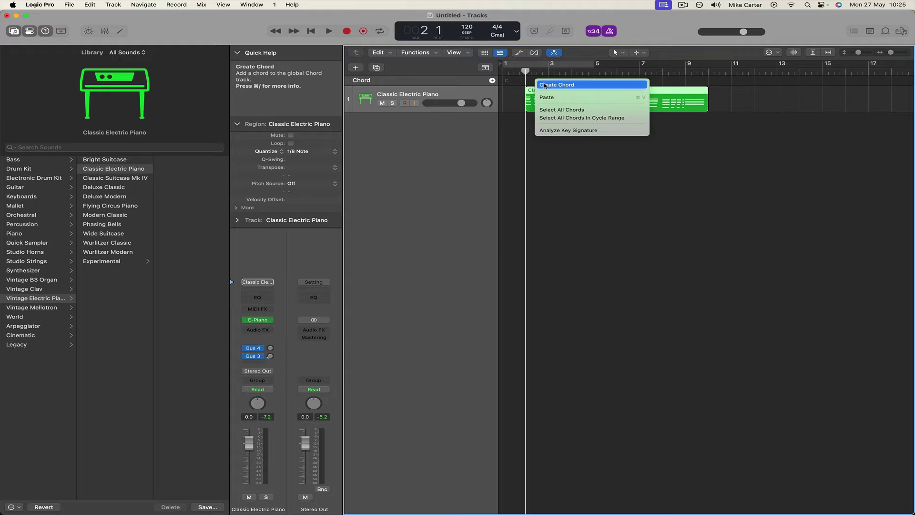
pyautogui.click(545, 85)
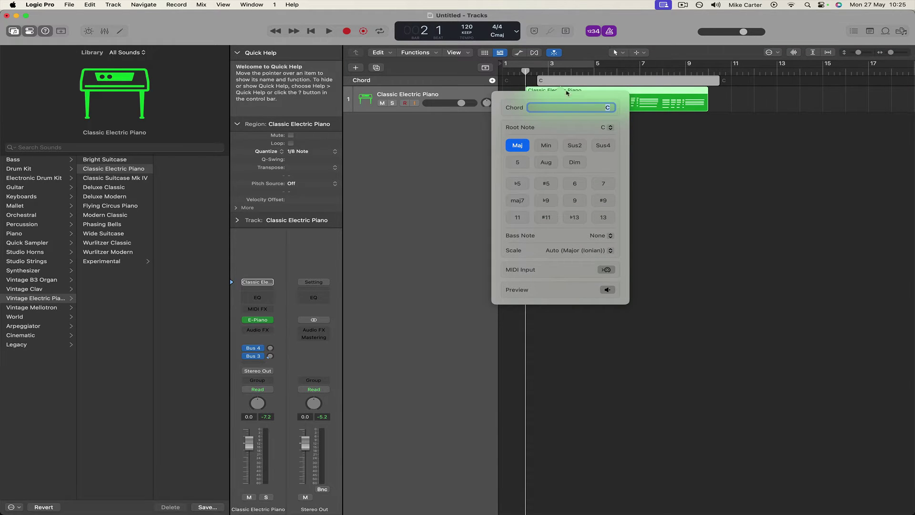
pyautogui.click(543, 80)
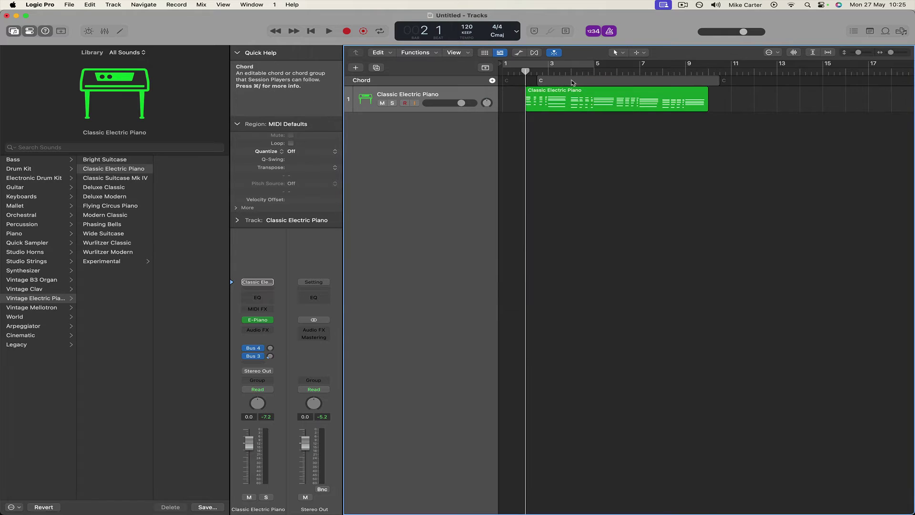
pyautogui.moveTo(588, 81); pyautogui.dragTo(574, 83)
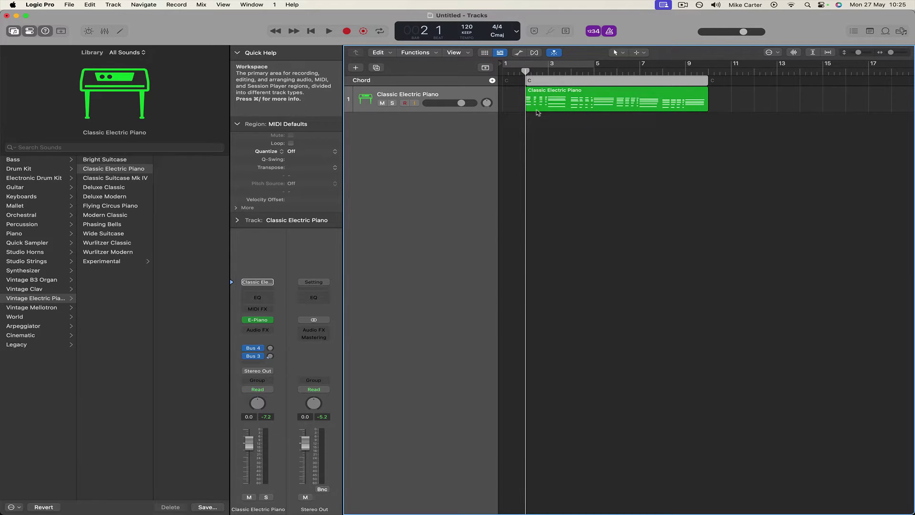
# Shorten the C chord so it ends at bar 3
pyautogui.rightClick(552, 82)
pyautogui.moveTo(553, 84)
pyautogui.click(791, 86)
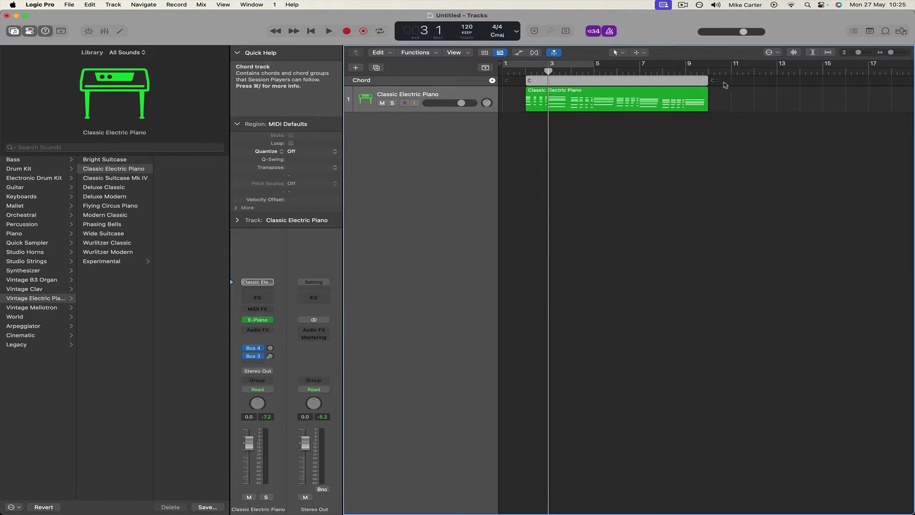
pyautogui.moveTo(710, 84); pyautogui.dragTo(551, 81)
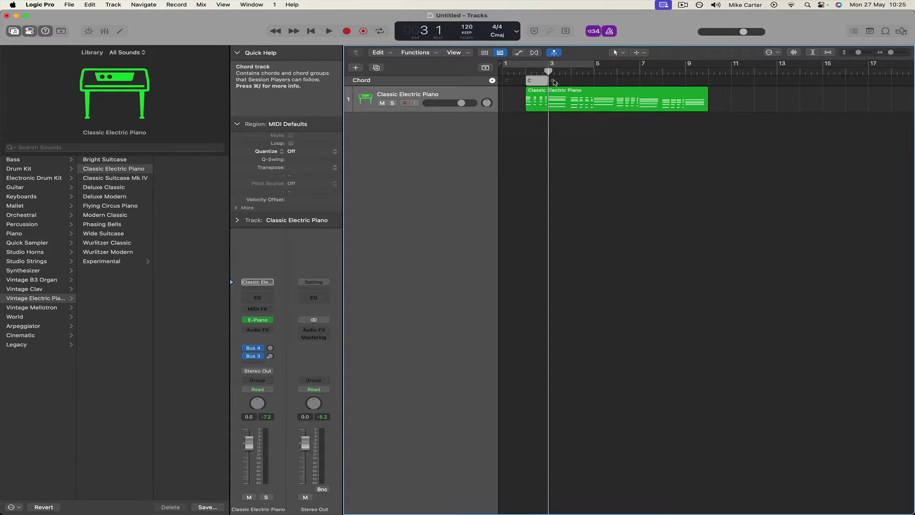
# Add a second one-bar C chord at bar 3
pyautogui.rightClick(553, 82)
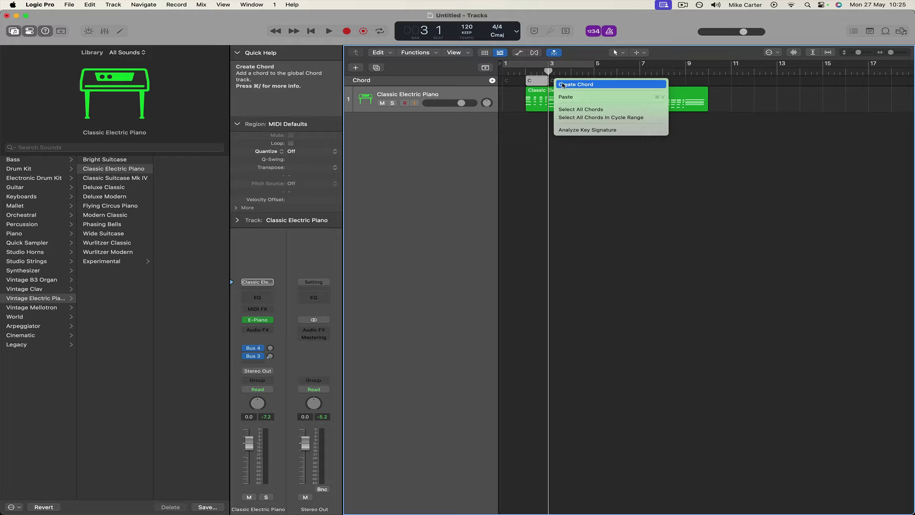
pyautogui.click(563, 85)
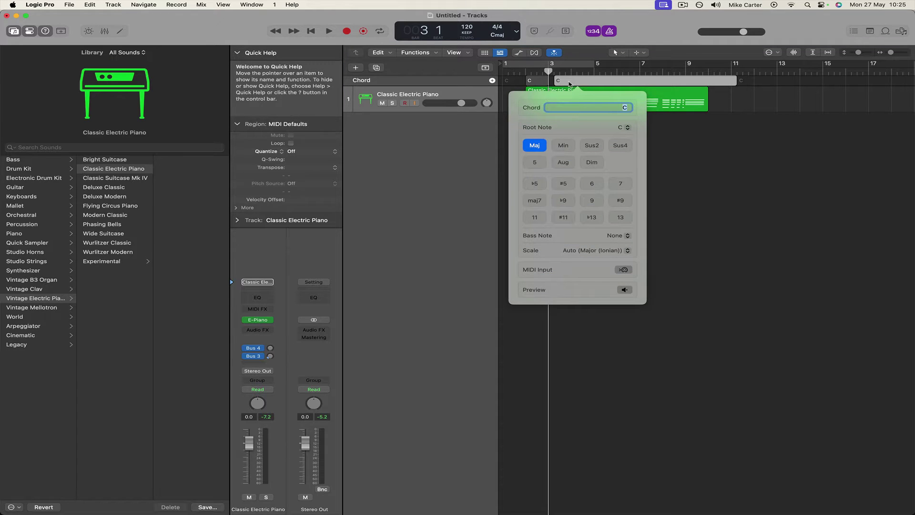
pyautogui.click(571, 84)
pyautogui.moveTo(571, 85); pyautogui.dragTo(586, 85)
pyautogui.moveTo(730, 82); pyautogui.dragTo(571, 85)
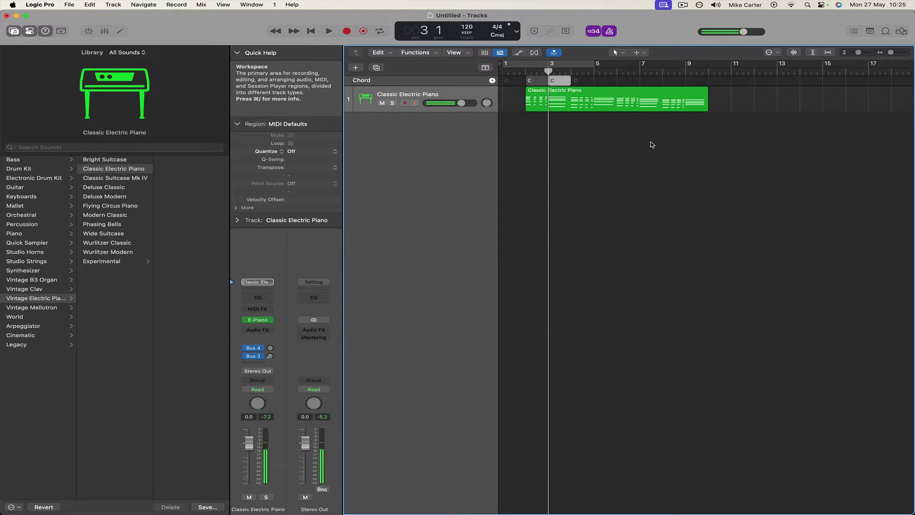
# Change the bar-3 chord's root note to G and play it back
pyautogui.doubleClick(562, 80)
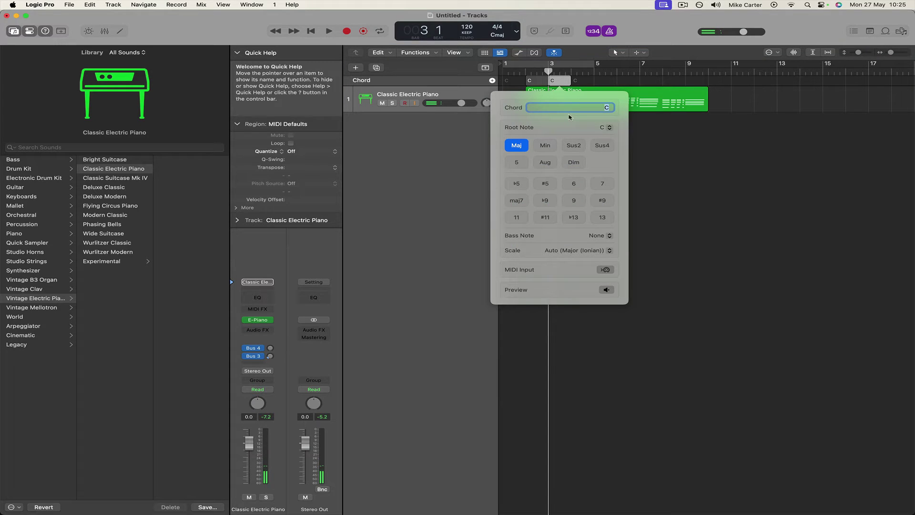
pyautogui.click(603, 129)
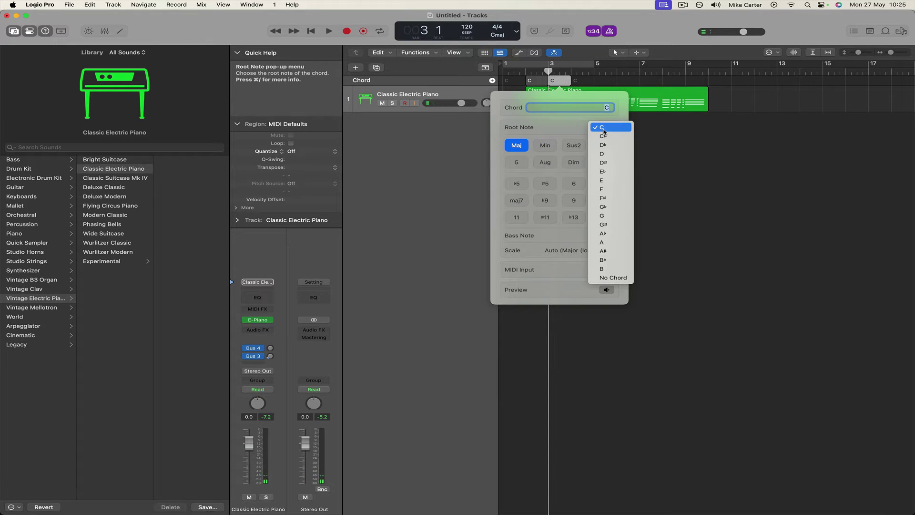
pyautogui.click(604, 215)
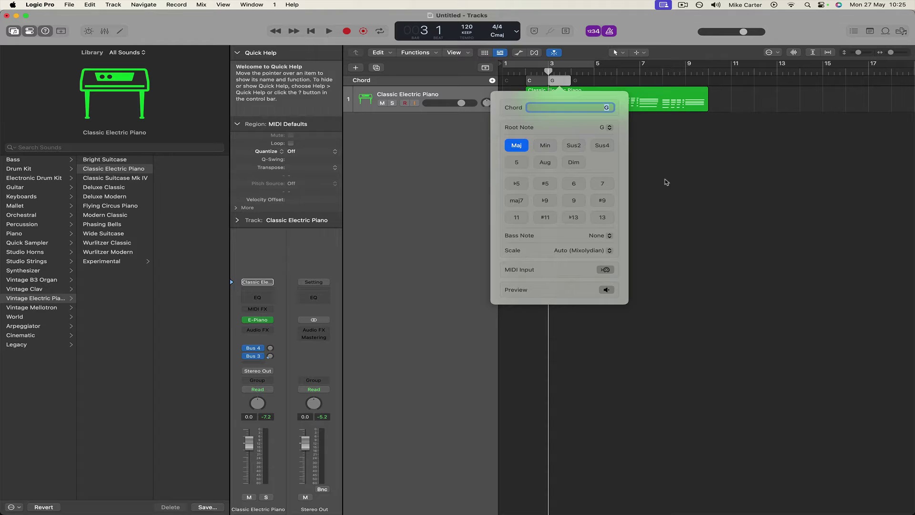
pyautogui.click(567, 72)
pyautogui.click(571, 71)
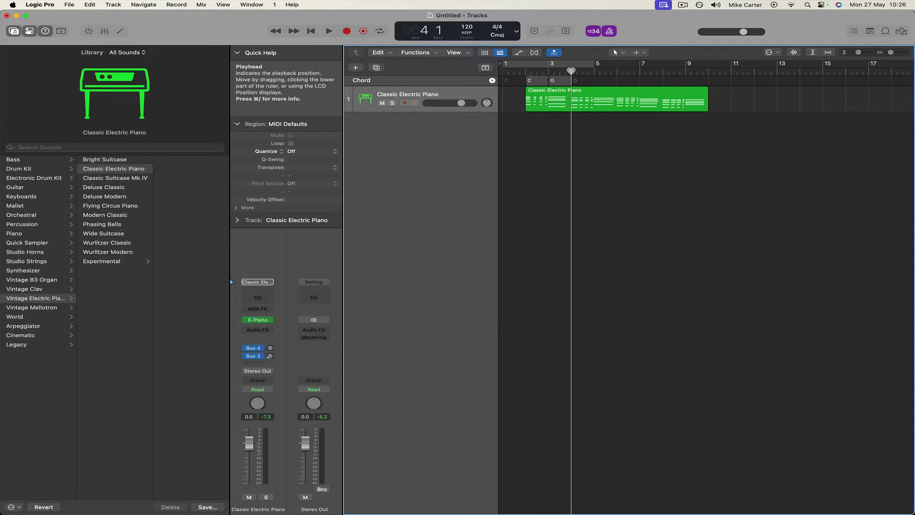
pyautogui.press('space')
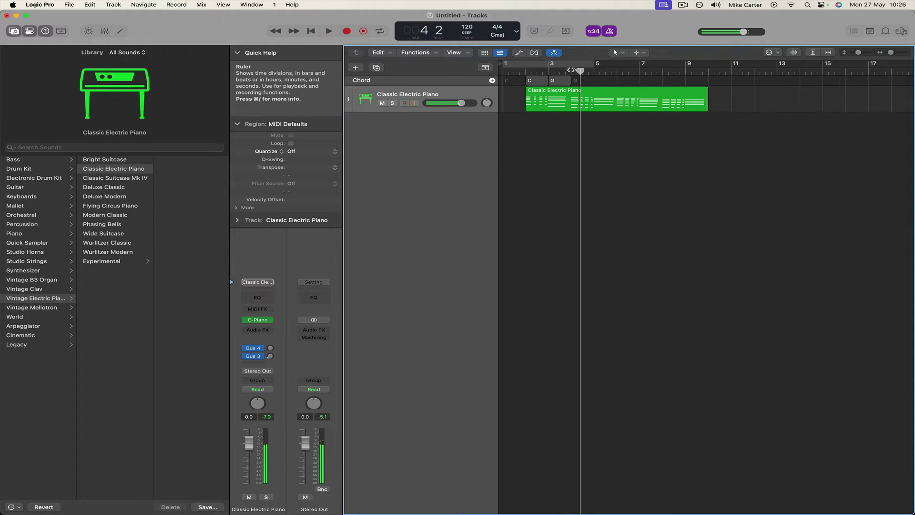
pyautogui.press('space')
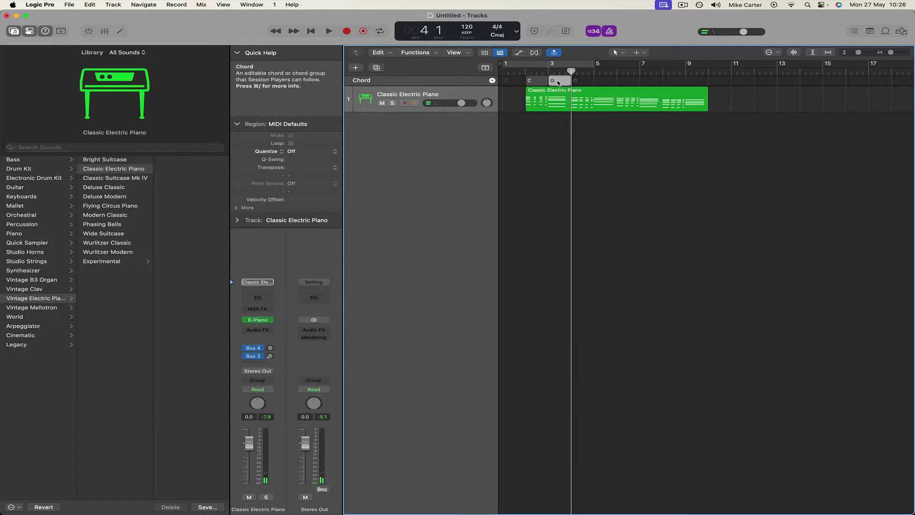
# Copy the G chord to bar 4, change its root to F, and listen
pyautogui.moveTo(558, 83); pyautogui.dragTo(586, 84)
pyautogui.doubleClick(585, 81)
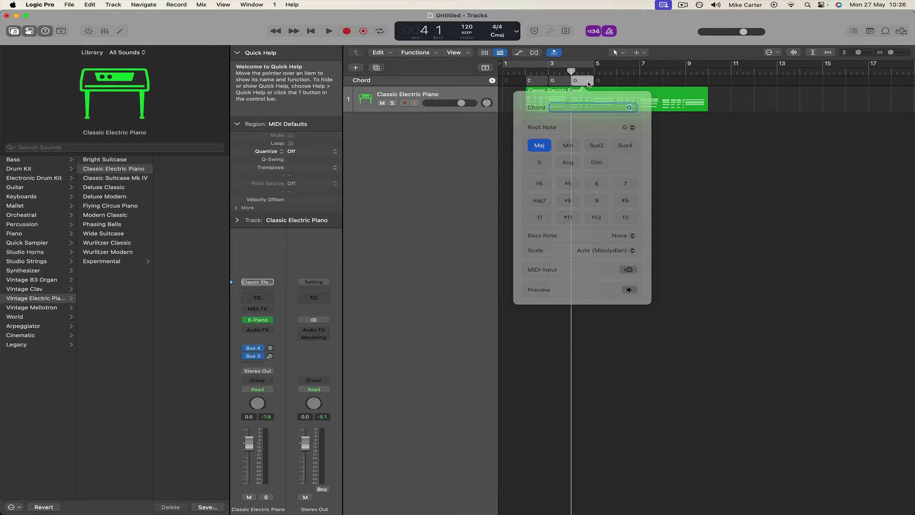
pyautogui.click(633, 128)
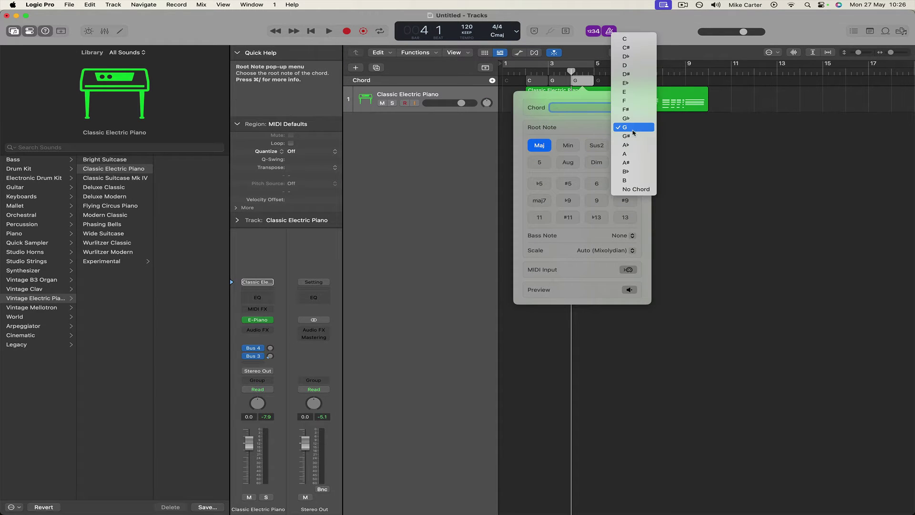
pyautogui.click(631, 102)
pyautogui.press('Escape')
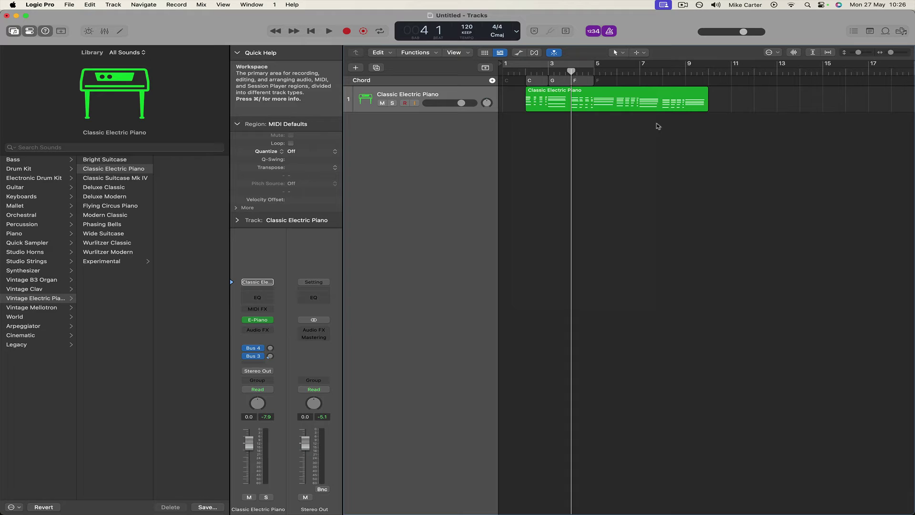
pyautogui.press('space')
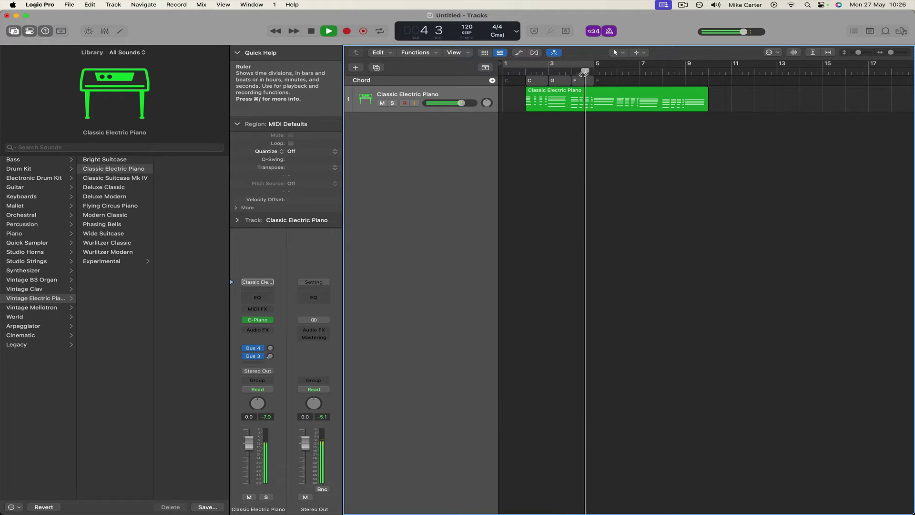
pyautogui.press('space')
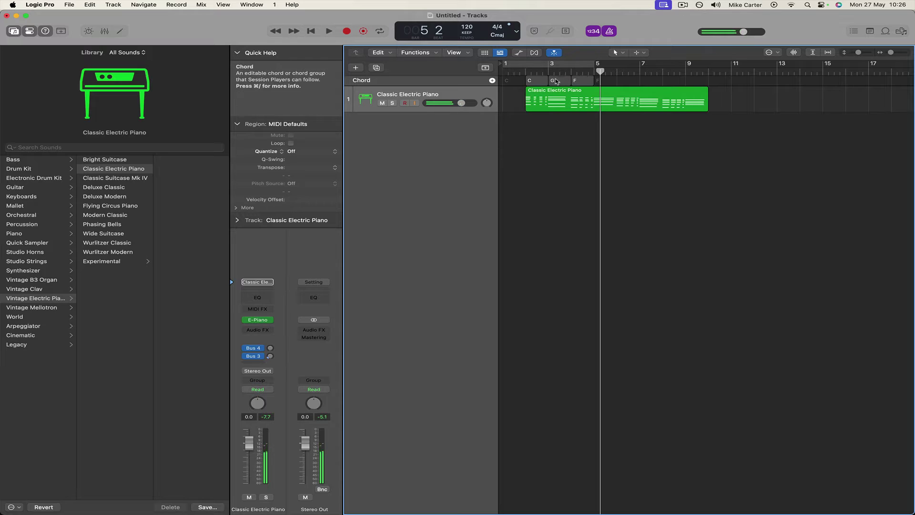
# Copy the C chord into bar 5 and play the progression
pyautogui.moveTo(538, 80); pyautogui.dragTo(608, 83)
pyautogui.press('space')
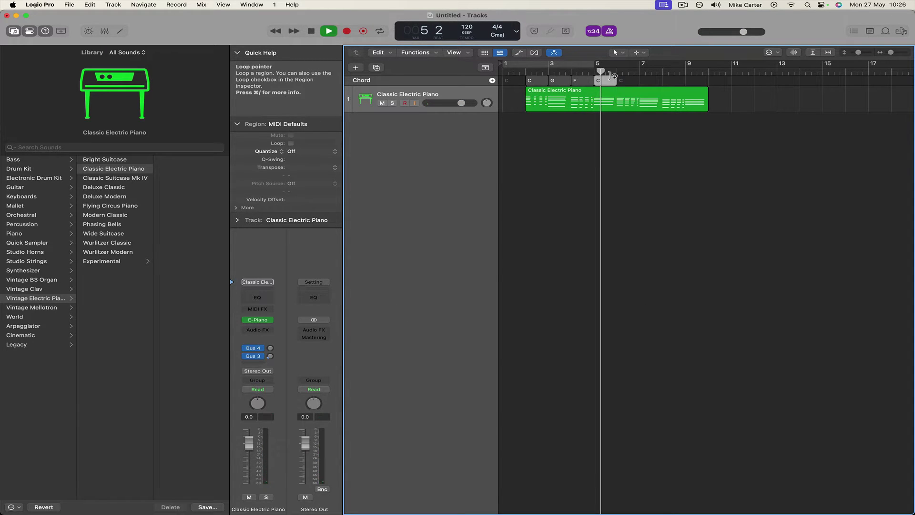
pyautogui.press('space')
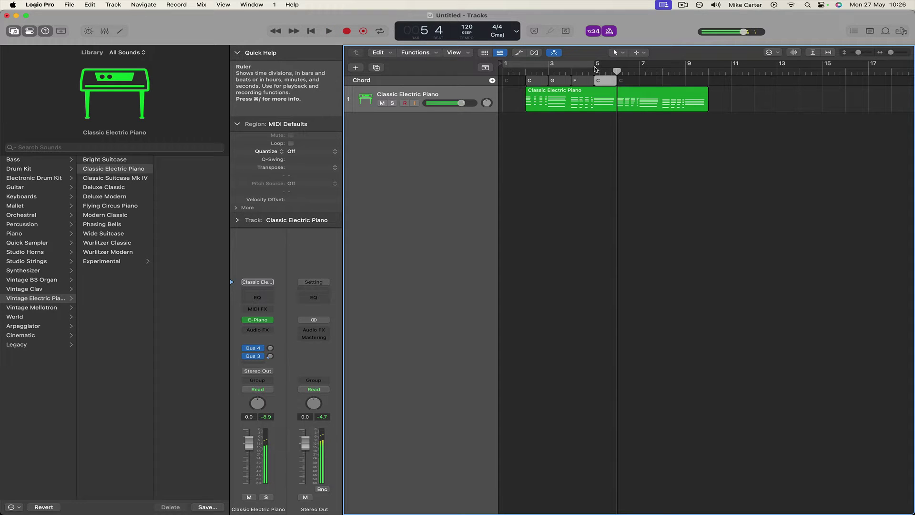
pyautogui.press('space')
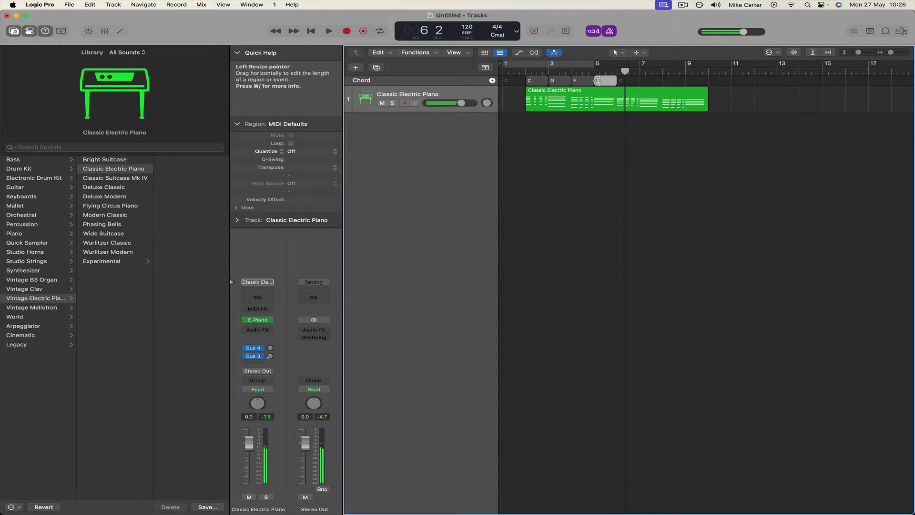
# Copy the C chord into bar 6 and change it to A minor
pyautogui.moveTo(605, 82); pyautogui.dragTo(626, 82)
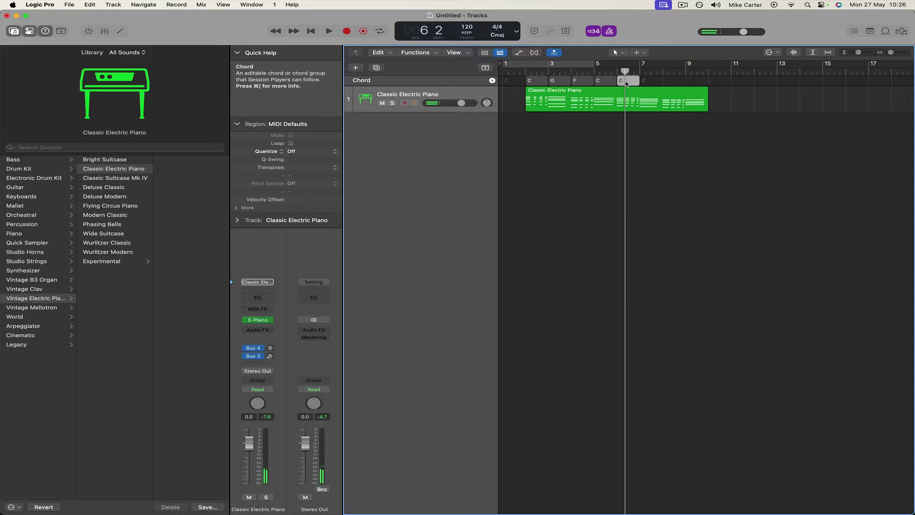
pyautogui.doubleClick(626, 82)
pyautogui.click(674, 127)
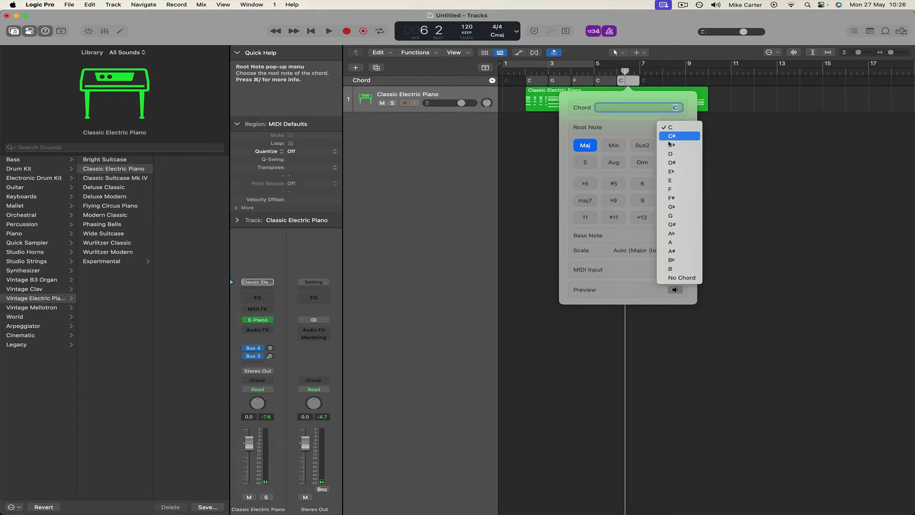
pyautogui.click(681, 242)
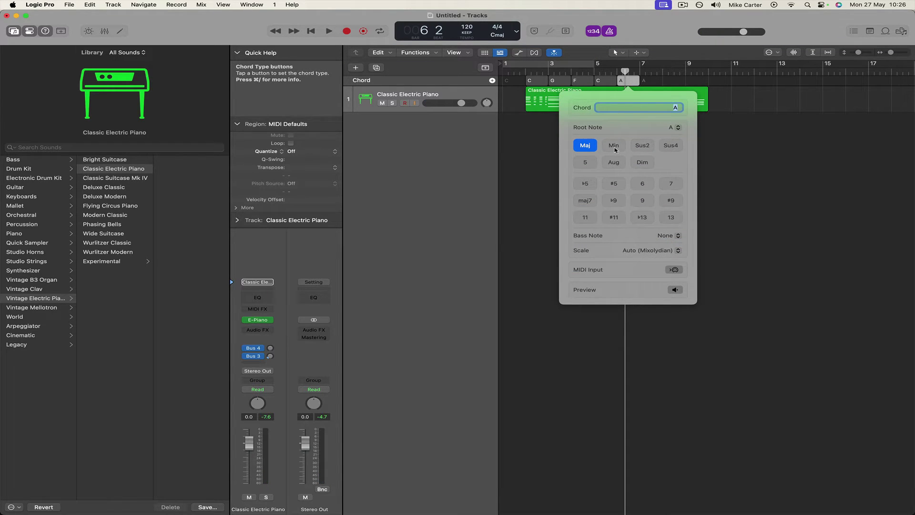
pyautogui.click(716, 172)
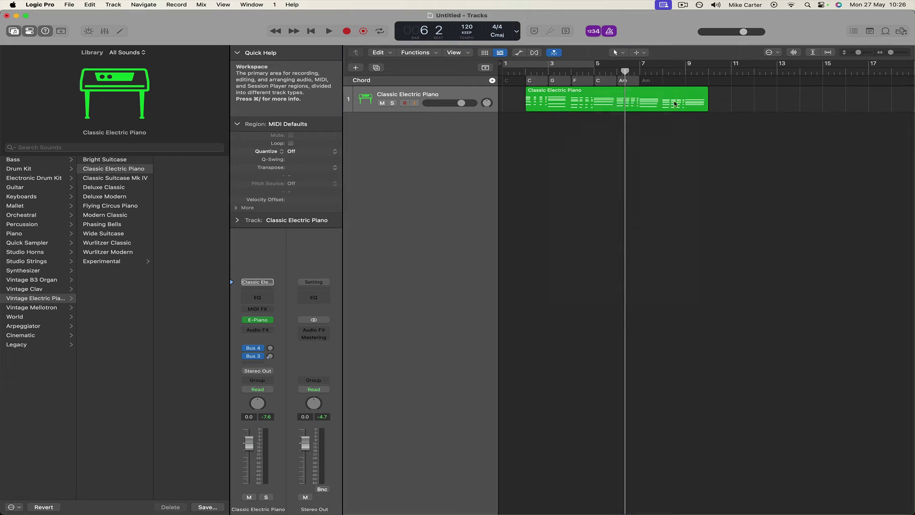
pyautogui.doubleClick(640, 72)
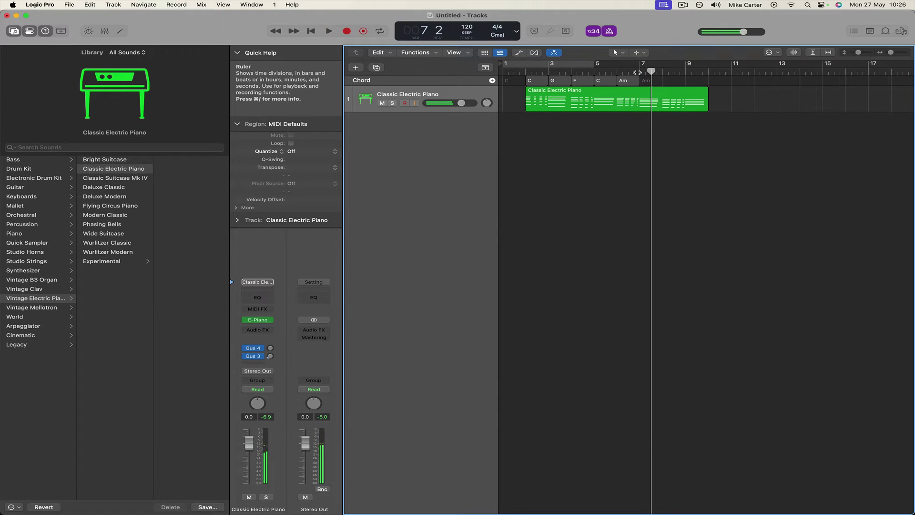
# Copy G, F and C chords into bars 7, 8 and 9, listening after each
pyautogui.press('space')
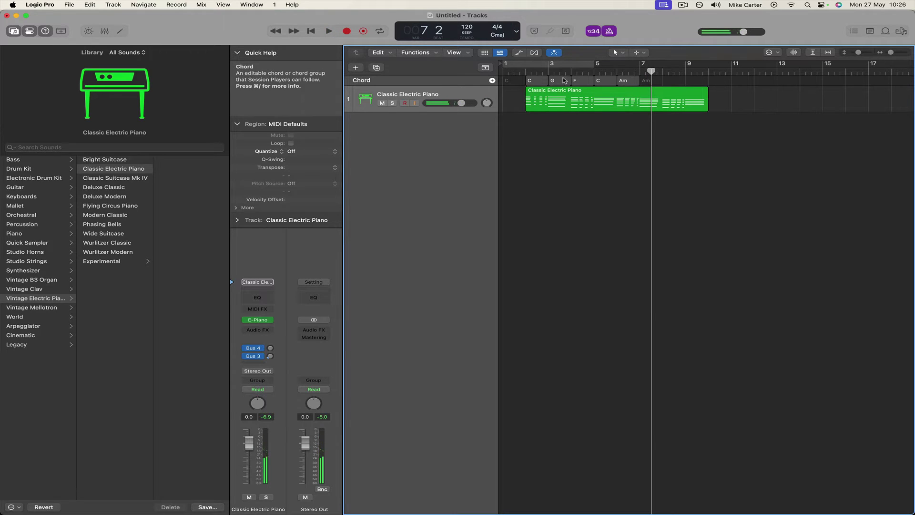
pyautogui.moveTo(561, 80); pyautogui.dragTo(652, 84)
pyautogui.press('space')
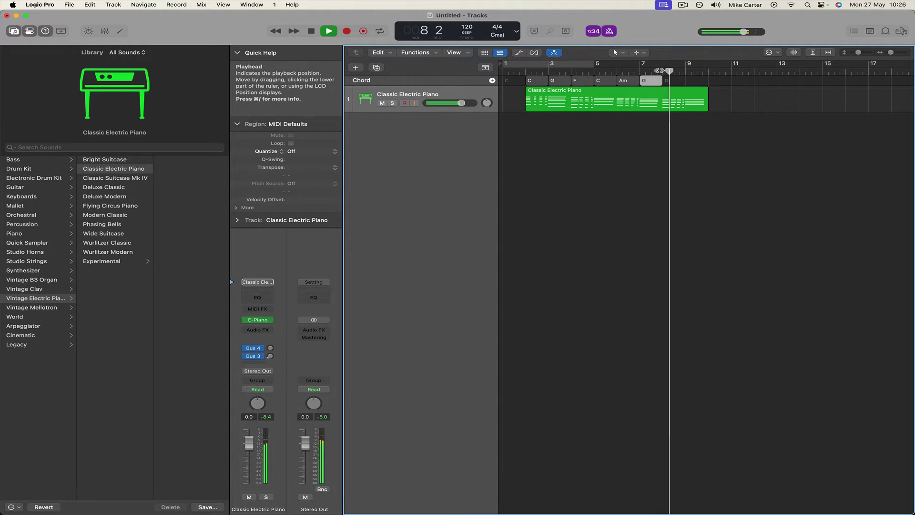
pyautogui.press('space')
pyautogui.moveTo(577, 81); pyautogui.dragTo(675, 84)
pyautogui.press('space')
pyautogui.press('space')
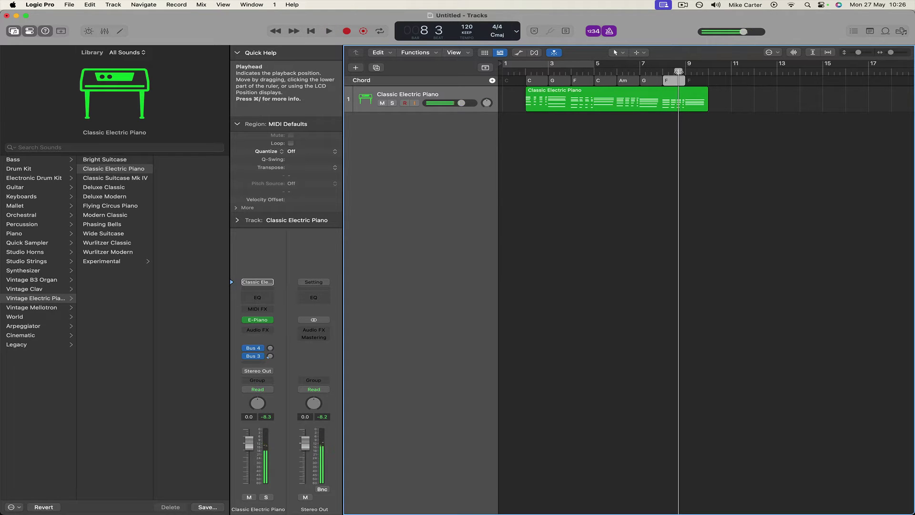
pyautogui.press('space')
pyautogui.press('space')
pyautogui.moveTo(544, 81); pyautogui.dragTo(705, 86)
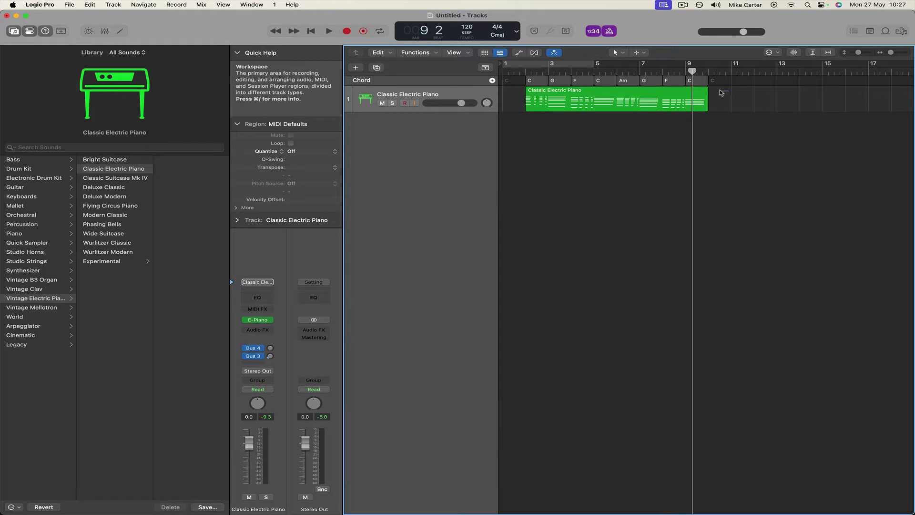
# Select all eight chords and combine them with Group Chords
pyautogui.click(695, 90)
pyautogui.click(726, 84)
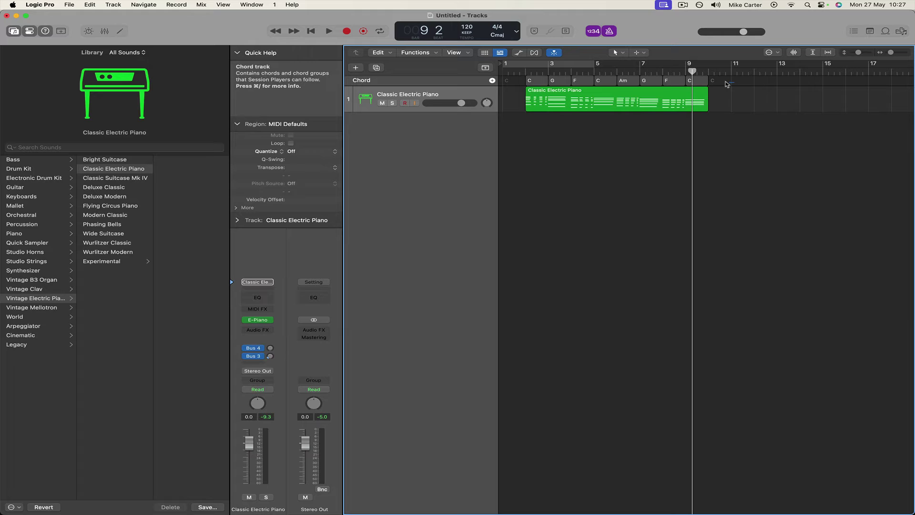
pyautogui.moveTo(604, 72); pyautogui.dragTo(530, 71)
pyautogui.click(538, 81)
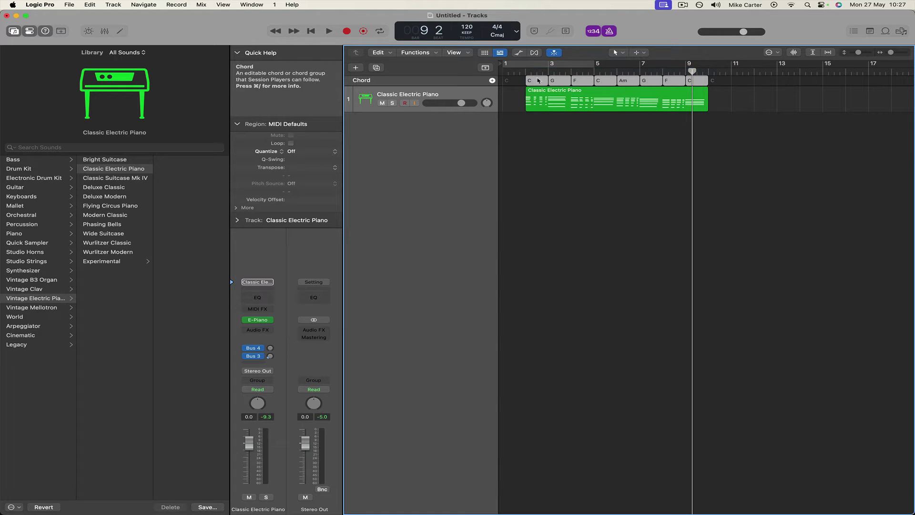
pyautogui.rightClick(538, 81)
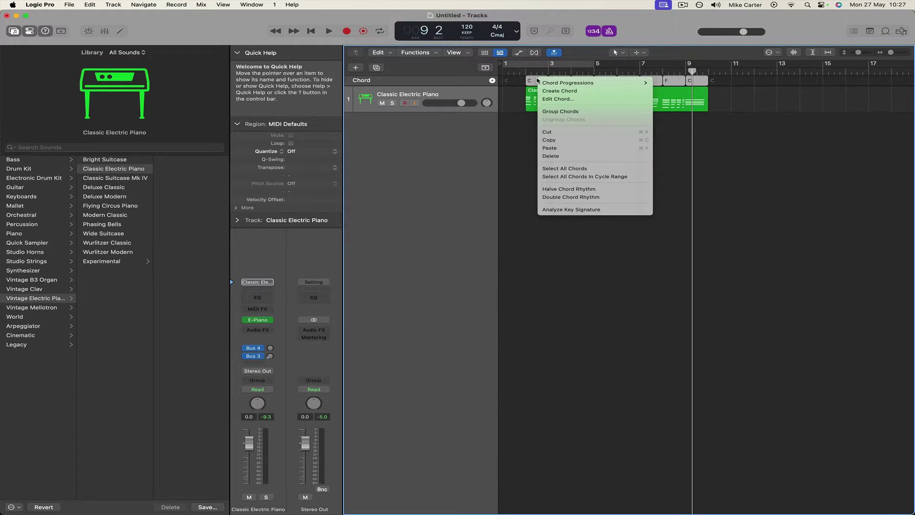
pyautogui.click(555, 111)
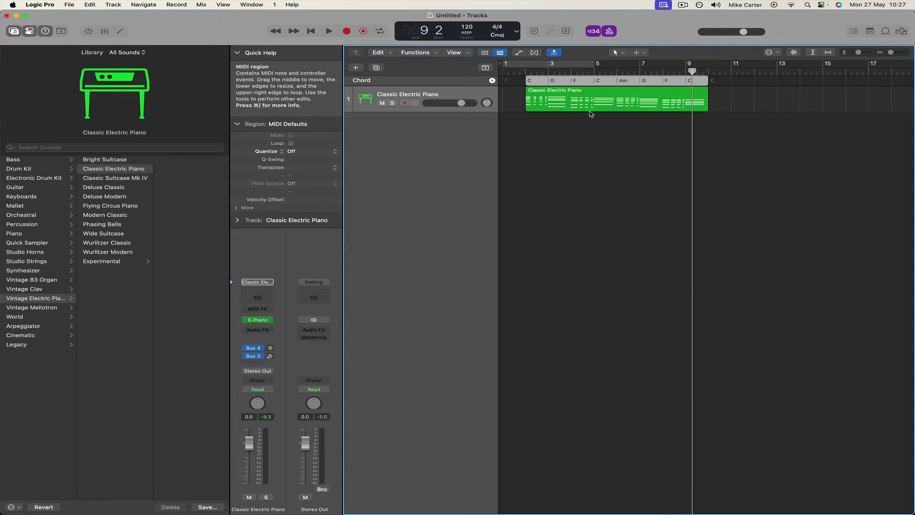
# Create a new Session Player Bass Player track
pyautogui.click(120, 6)
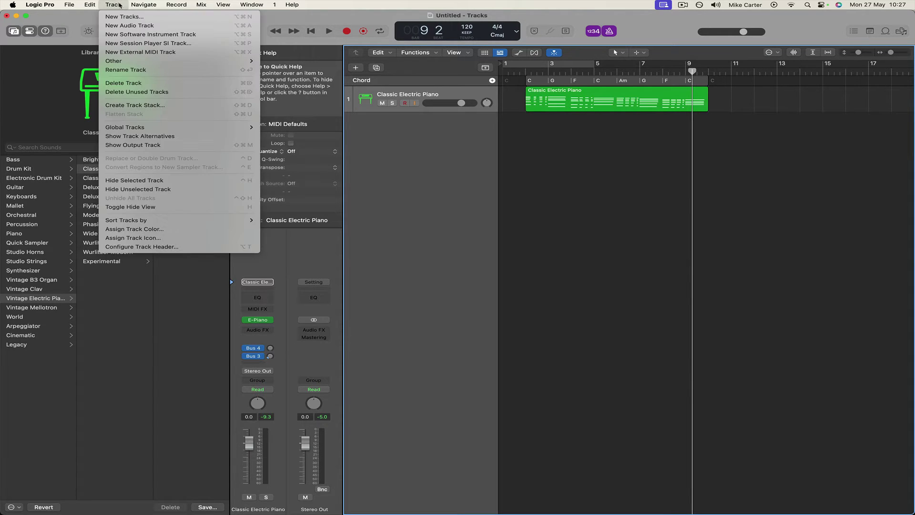
pyautogui.click(140, 44)
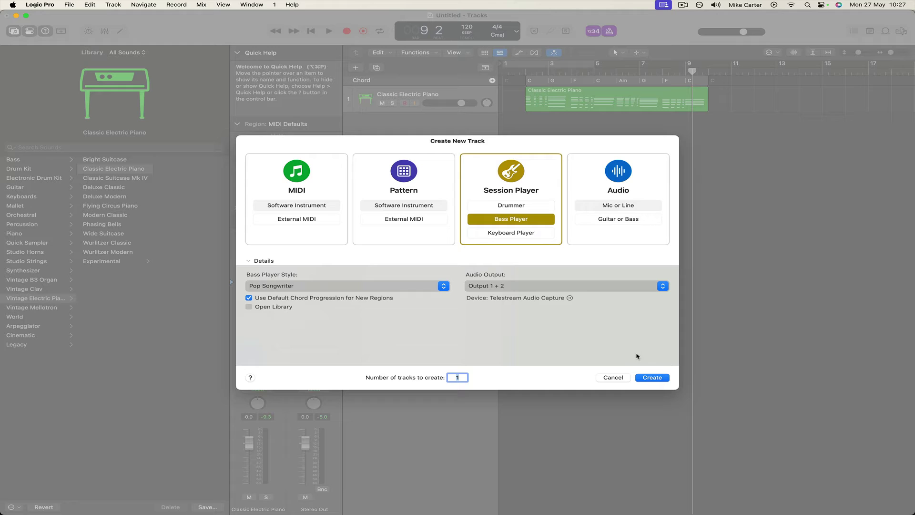
pyautogui.click(651, 378)
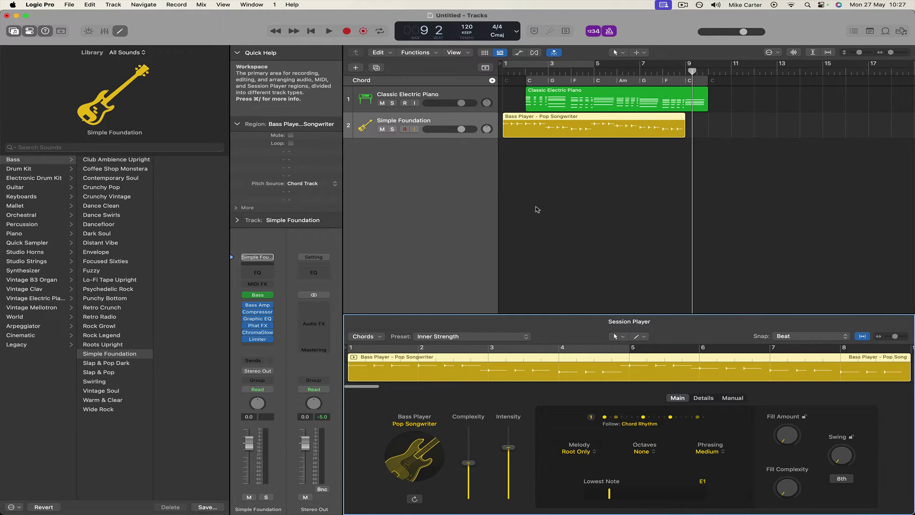
# Move the Pop Songwriter bass region to start at bar 2 under the piano
pyautogui.click(511, 122)
pyautogui.moveTo(510, 123); pyautogui.dragTo(533, 123)
pyautogui.click(542, 175)
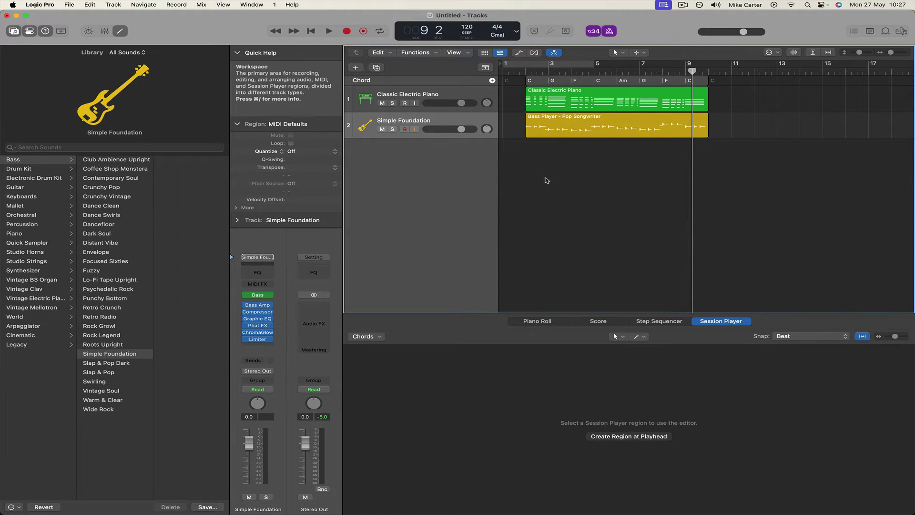
pyautogui.moveTo(639, 514)
pyautogui.click(621, 497)
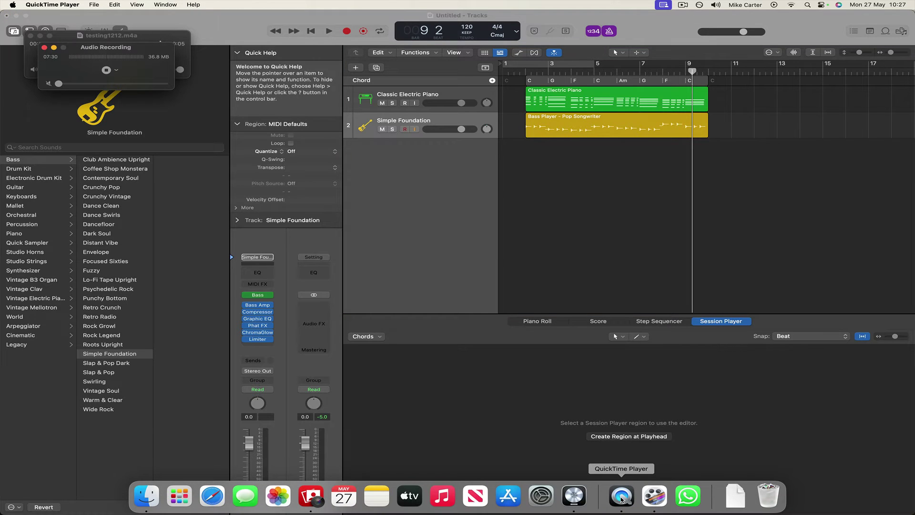
pyautogui.click(632, 304)
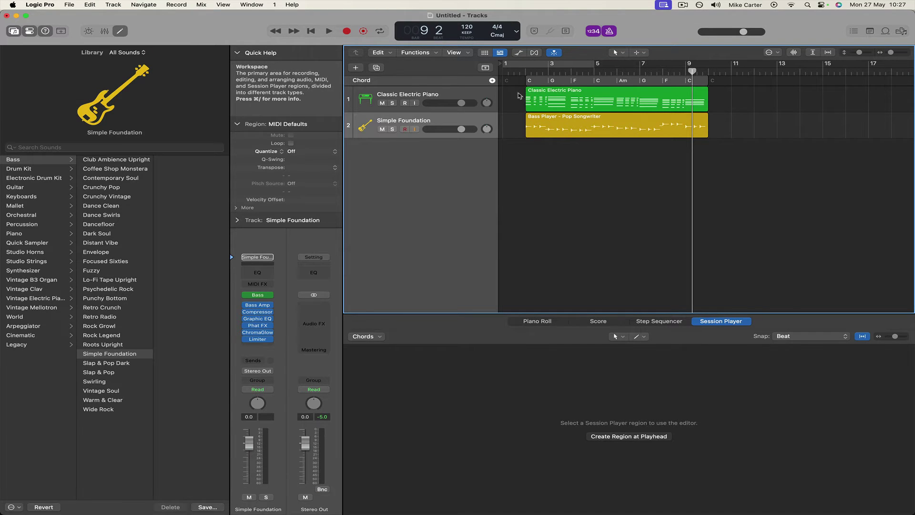
# Play piano and bass together, then show and audition the bass region's Pop Songwriter settings
pyautogui.click(516, 71)
pyautogui.press('space')
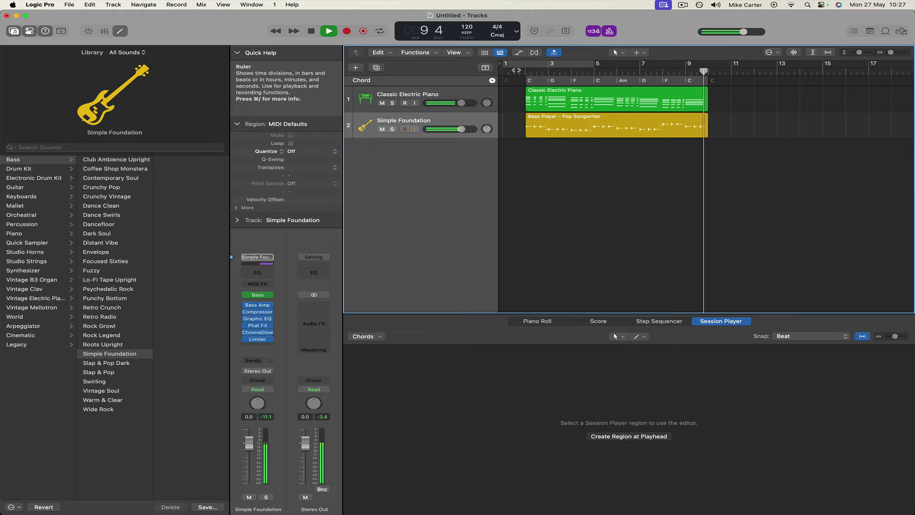
pyautogui.click(598, 133)
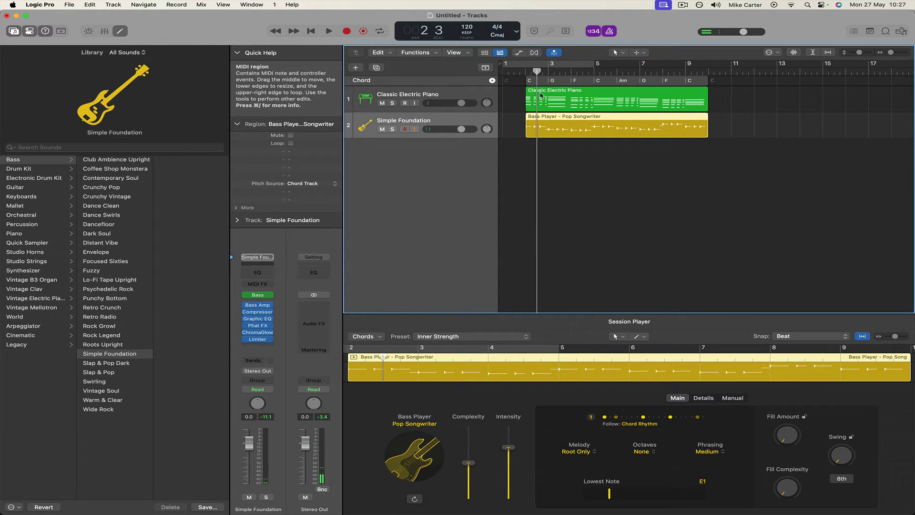
pyautogui.press('space')
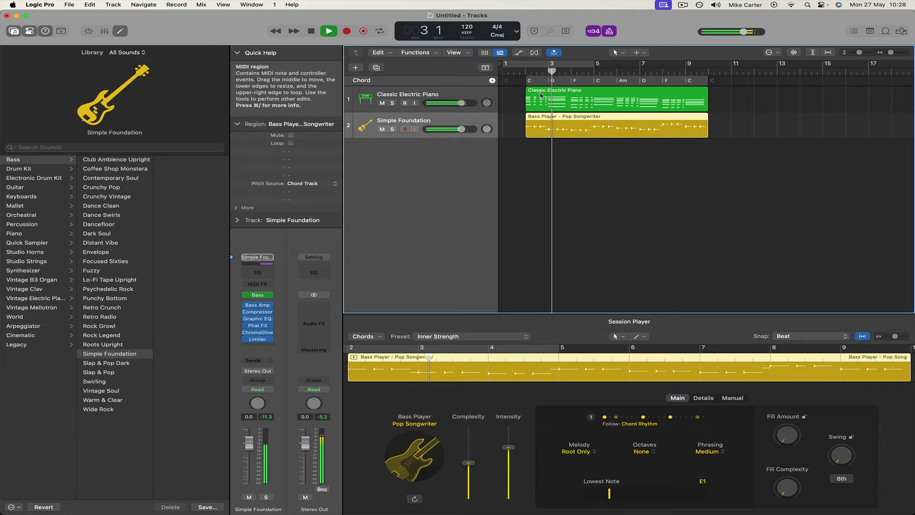
pyautogui.press('space')
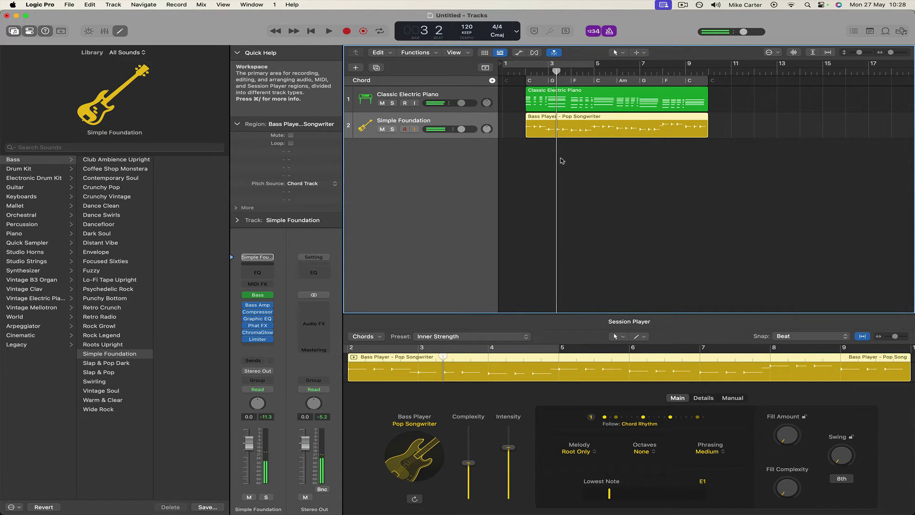
# Add a new Session Player Drummer track, Trap Heat, with a Trap region
pyautogui.click(562, 161)
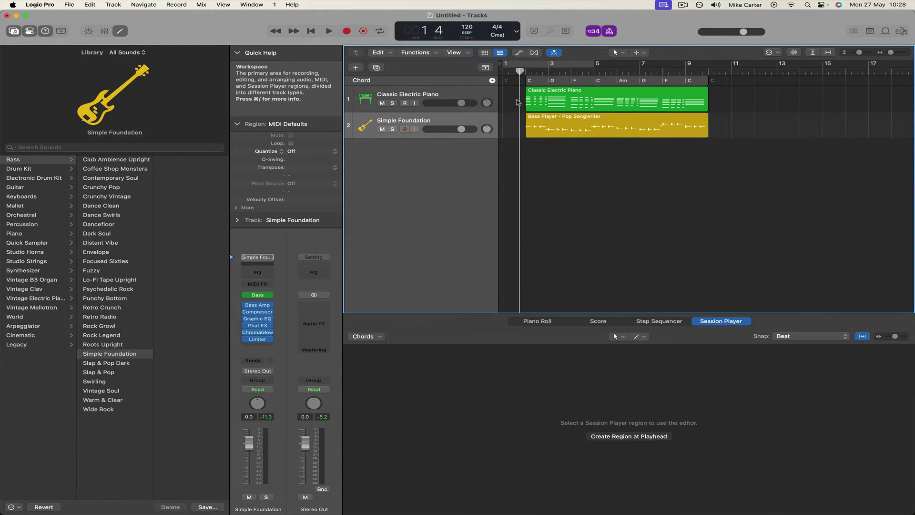
pyautogui.click(122, 4)
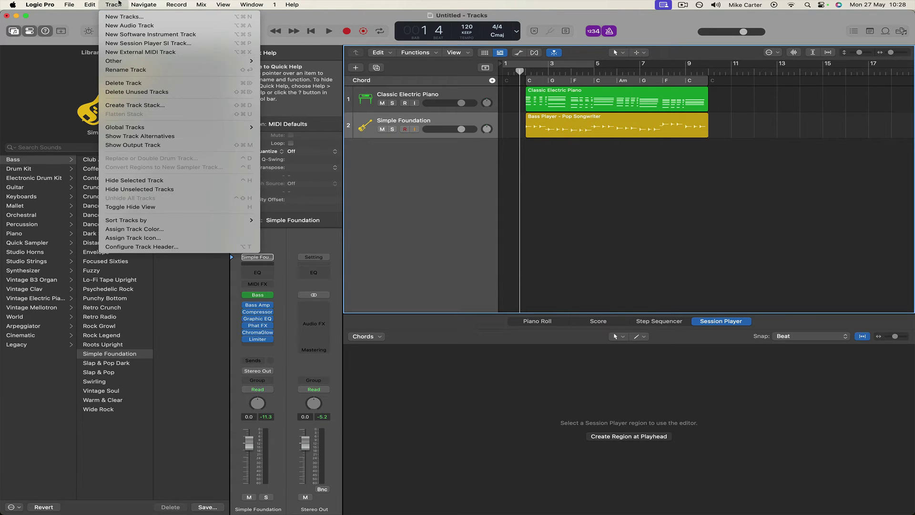
pyautogui.click(121, 43)
pyautogui.click(480, 206)
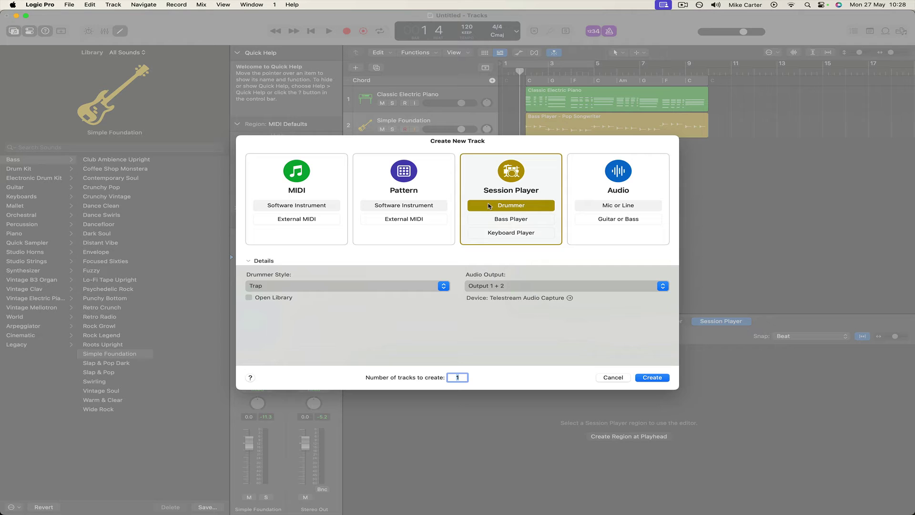
pyautogui.press('Return')
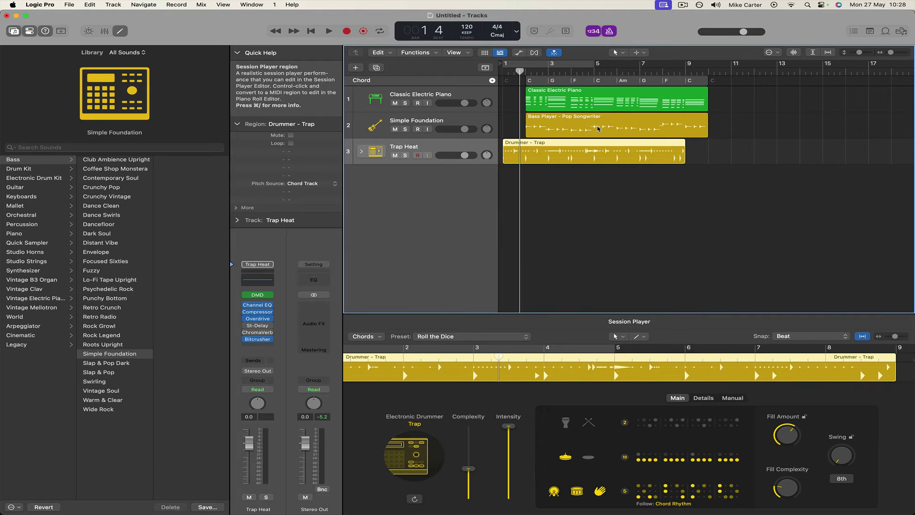
# Move the Trap region to start at bar 2 and play it with piano and bass
pyautogui.moveTo(514, 151); pyautogui.dragTo(537, 152)
pyautogui.click(516, 72)
pyautogui.press('space')
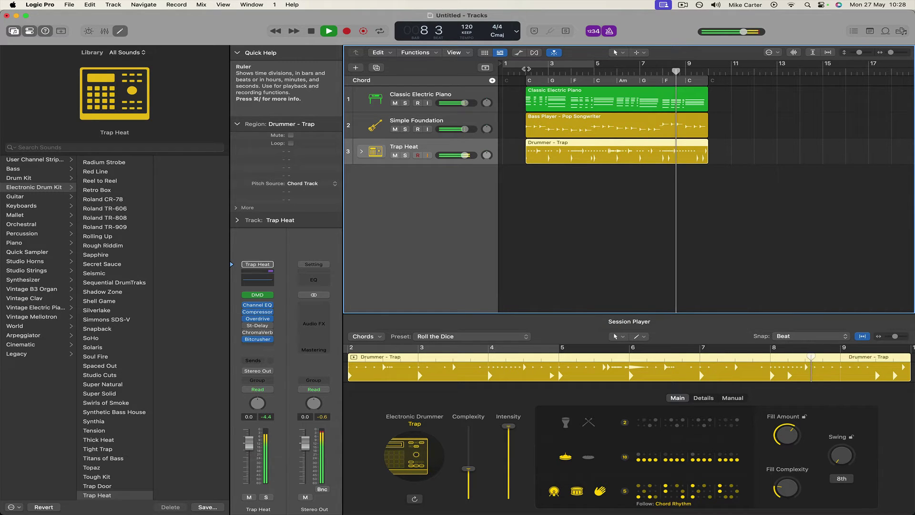
# Change the Trap drummer to an Acoustic Drummer in Pop Songwriter style, giving the Bluebird kit
pyautogui.press('space')
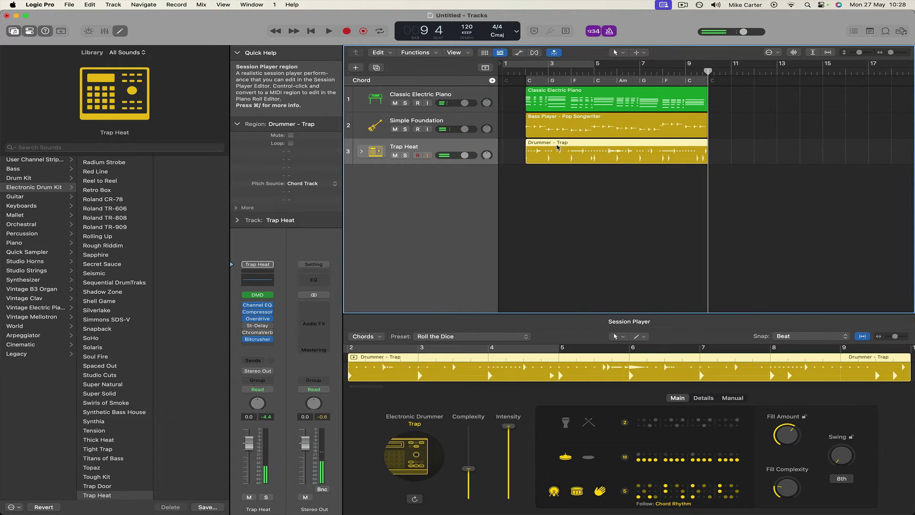
pyautogui.click(485, 340)
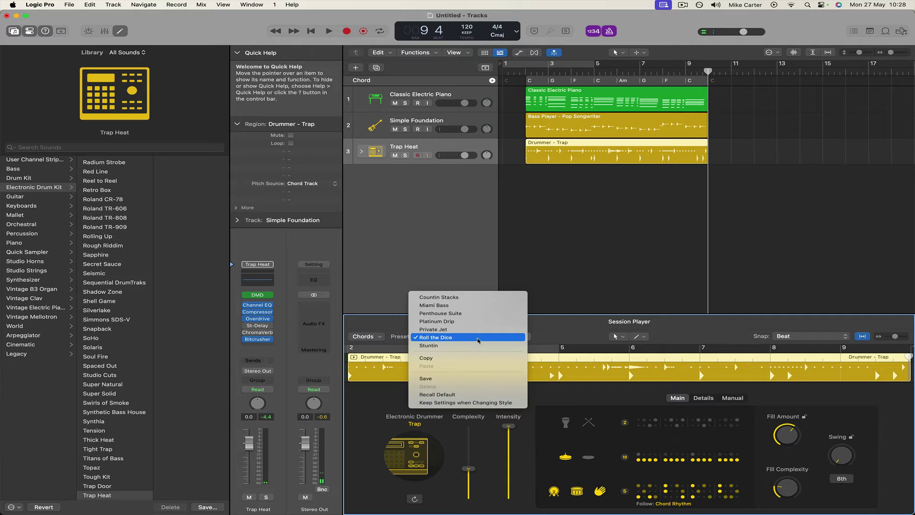
pyautogui.click(478, 340)
pyautogui.click(418, 426)
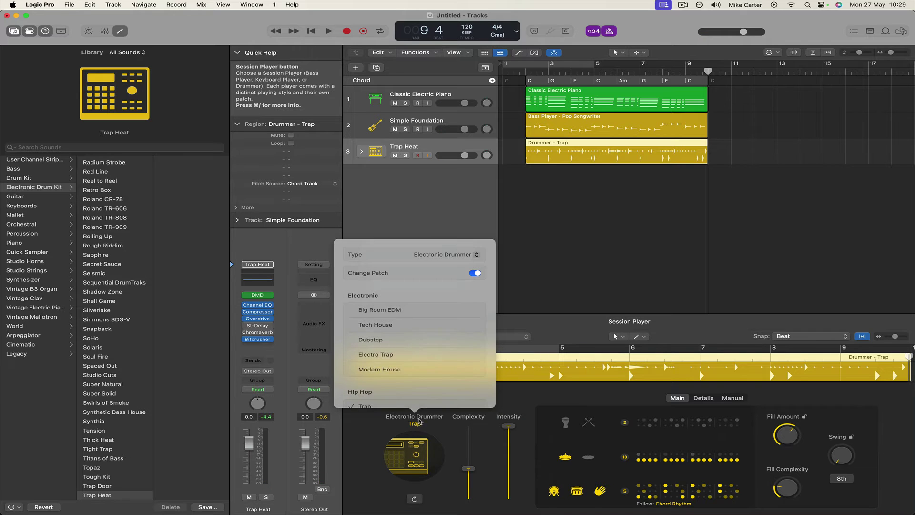
pyautogui.click(447, 255)
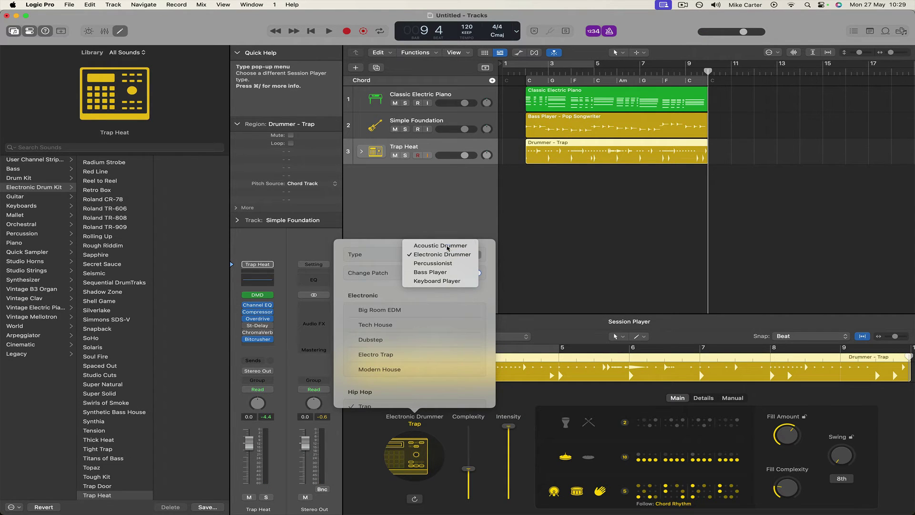
pyautogui.click(447, 246)
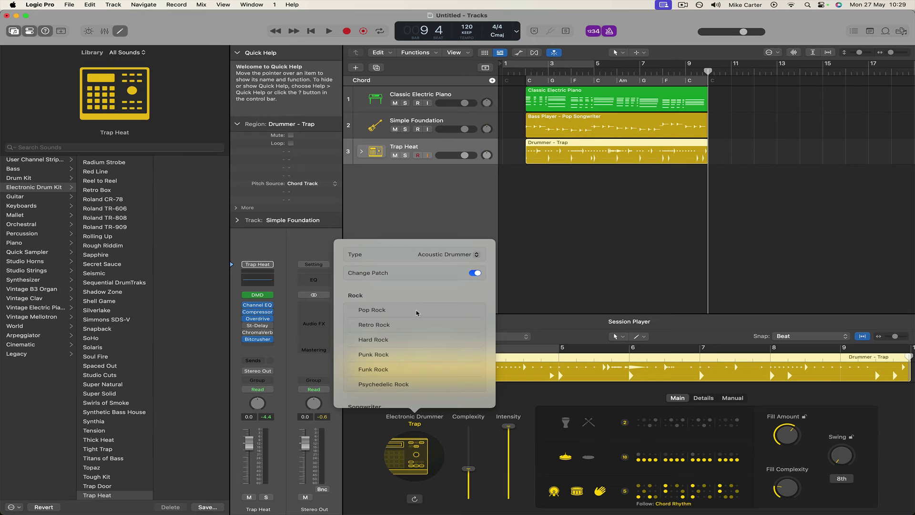
pyautogui.scroll(-5, 415, 335)
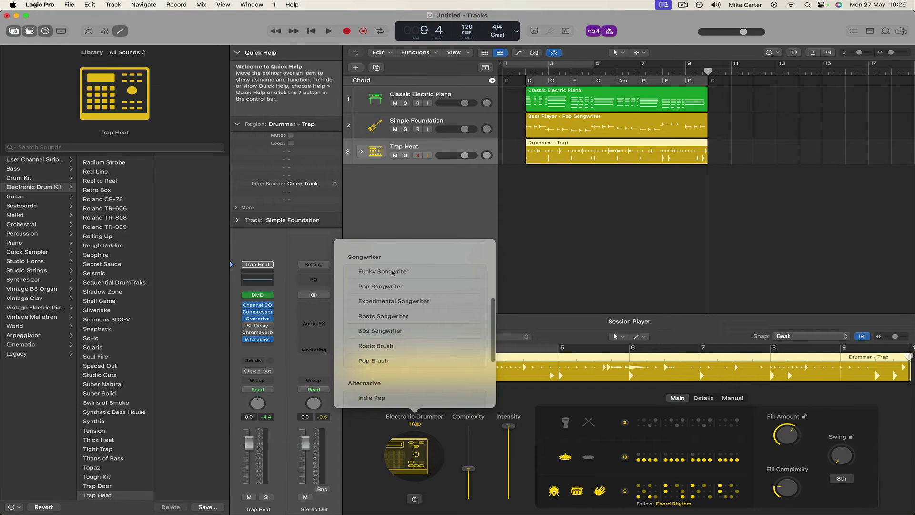
pyautogui.click(381, 287)
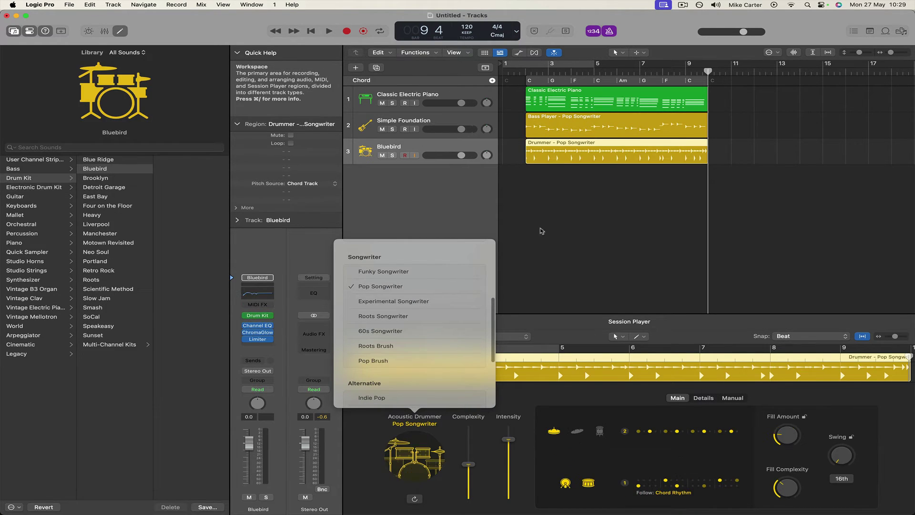
# Play the arrangement from near bar 1 to hear the new Bluebird drummer
pyautogui.click(521, 85)
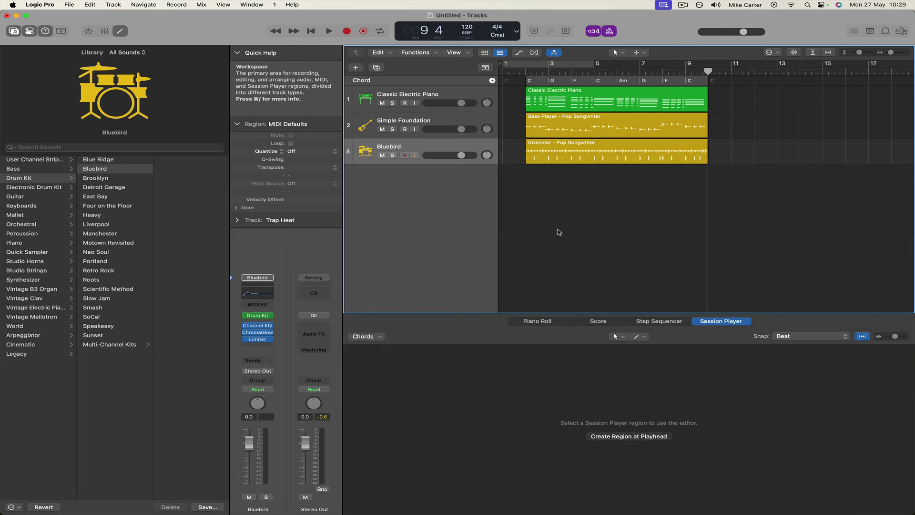
pyautogui.click(518, 78)
pyautogui.press('space')
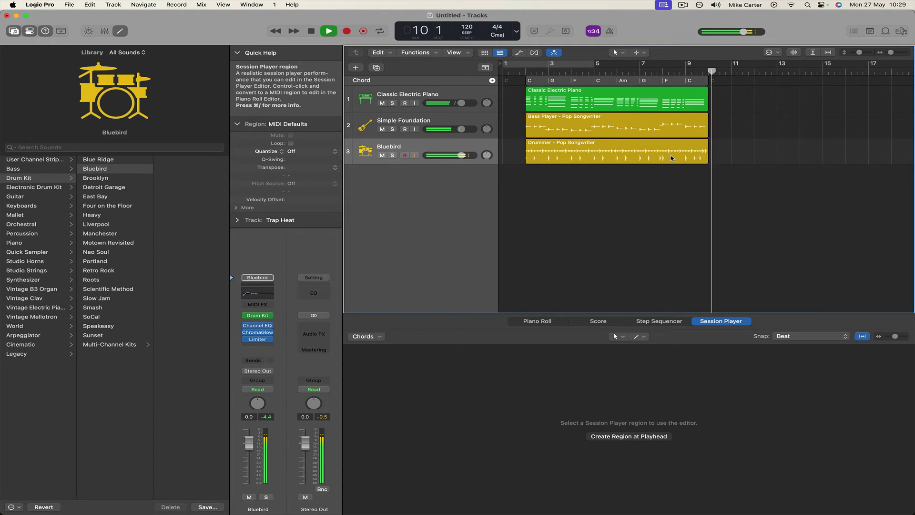
pyautogui.press('space')
# Lengthen the drummer region slightly past bar 9, replay it, and select the electric piano region
pyautogui.click(701, 161)
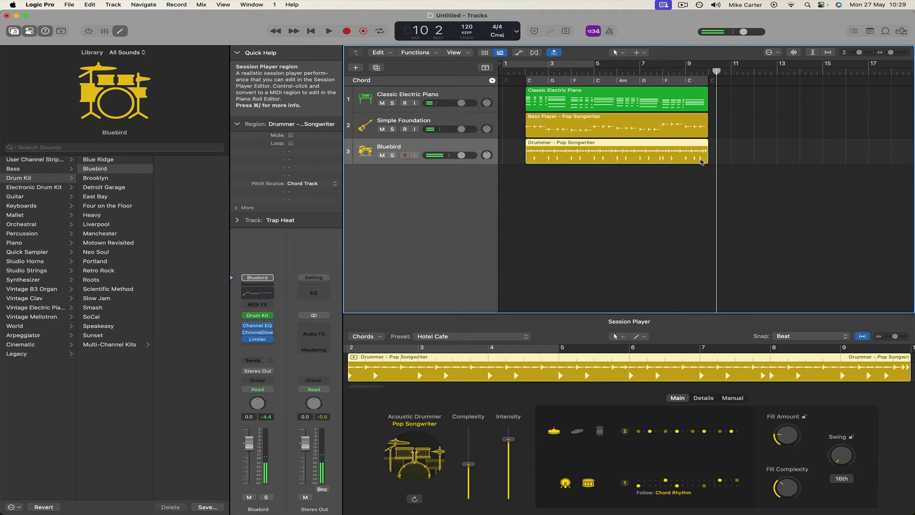
pyautogui.moveTo(705, 162); pyautogui.dragTo(710, 161)
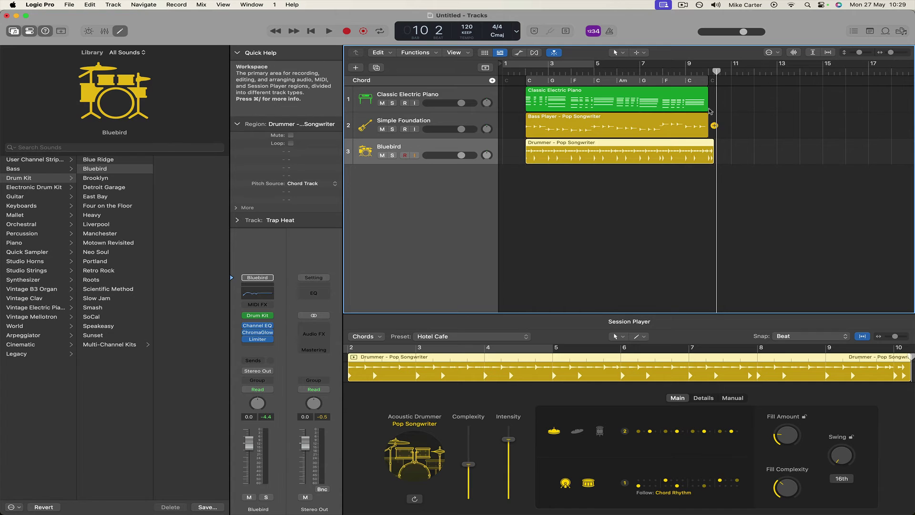
pyautogui.press('space')
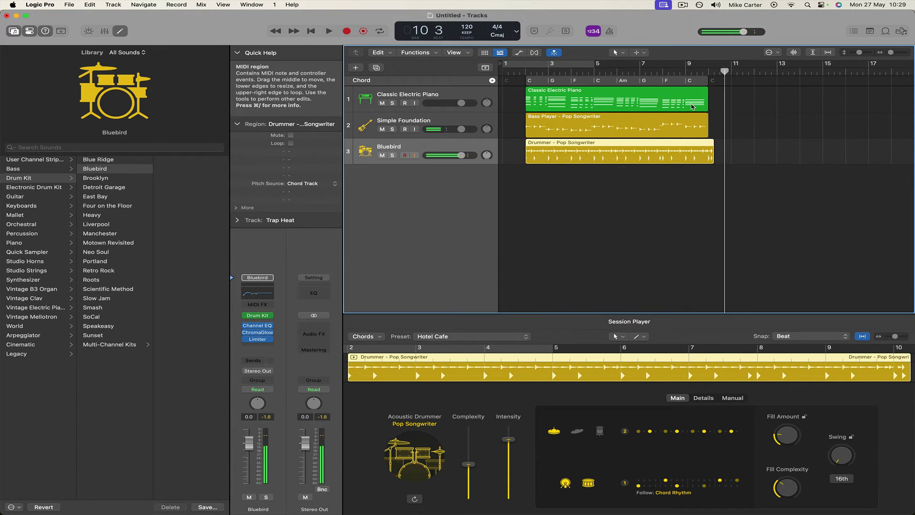
pyautogui.click(743, 103)
pyautogui.press('space')
# Add a Studio Grand Keyboard Player track, move its region to bar 1, and mute Classic Electric Piano
pyautogui.click(460, 97)
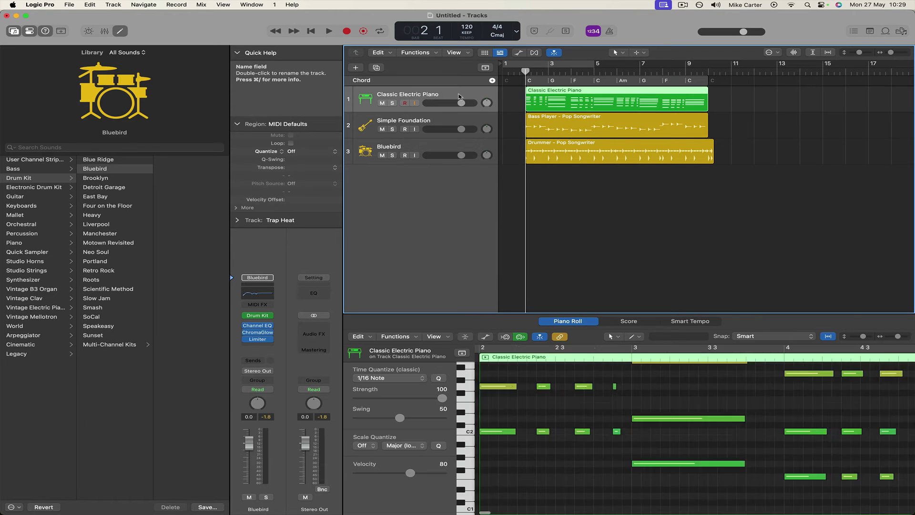
pyautogui.click(535, 98)
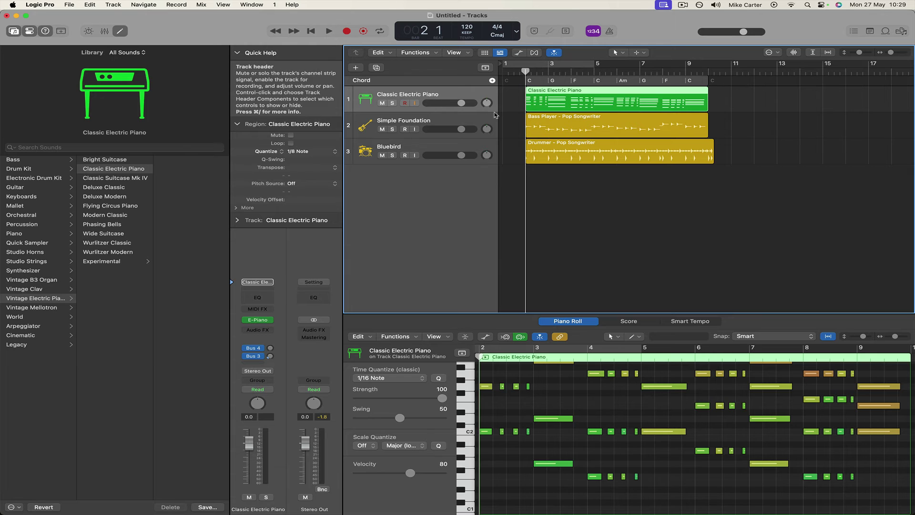
pyautogui.click(113, 5)
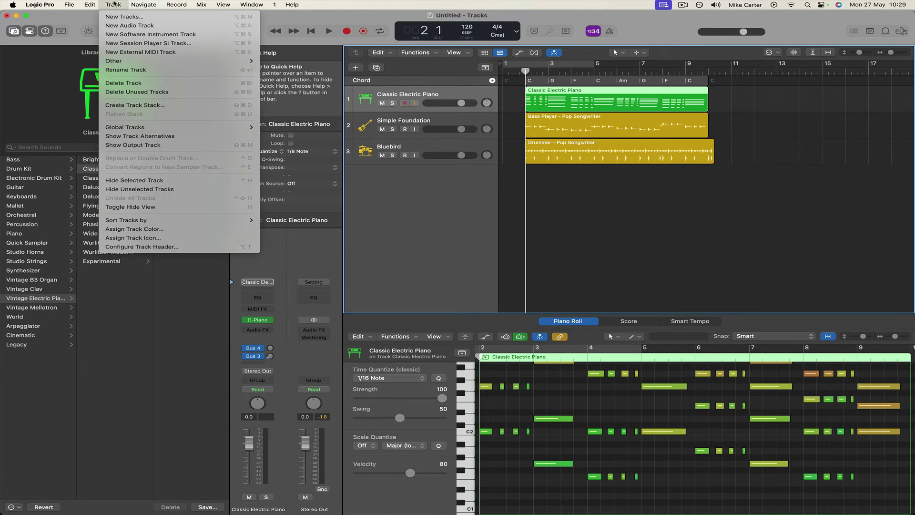
pyautogui.click(148, 43)
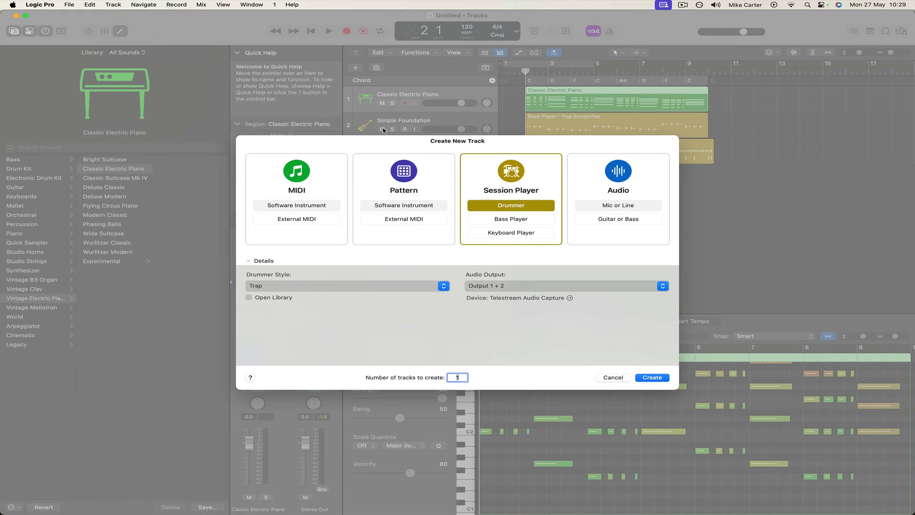
pyautogui.click(509, 234)
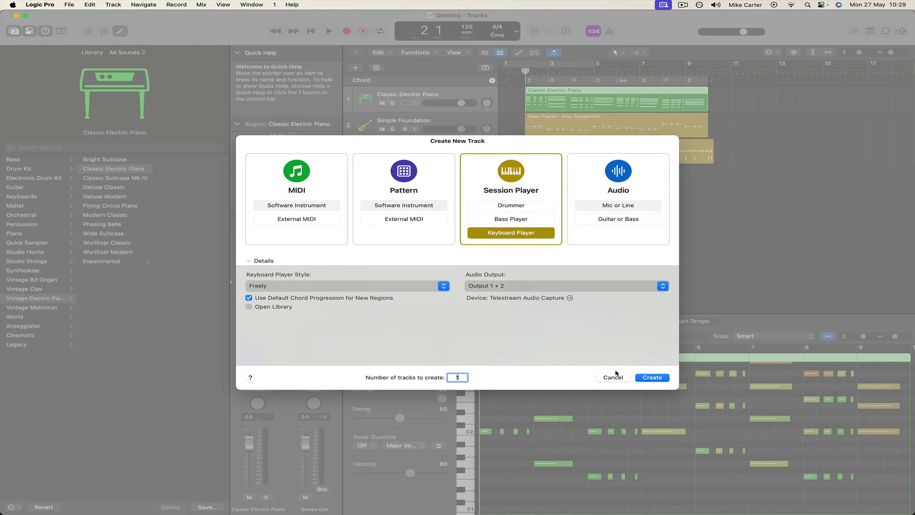
pyautogui.click(651, 378)
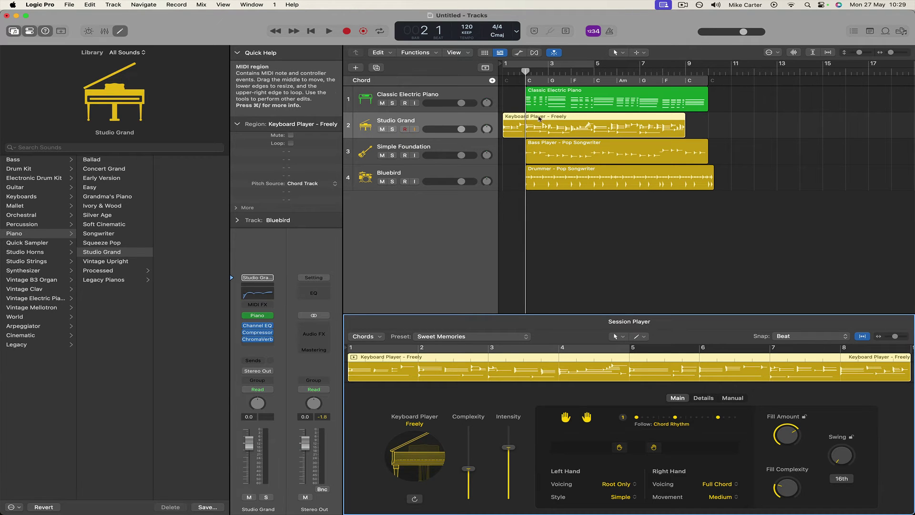
pyautogui.moveTo(539, 118); pyautogui.dragTo(562, 119)
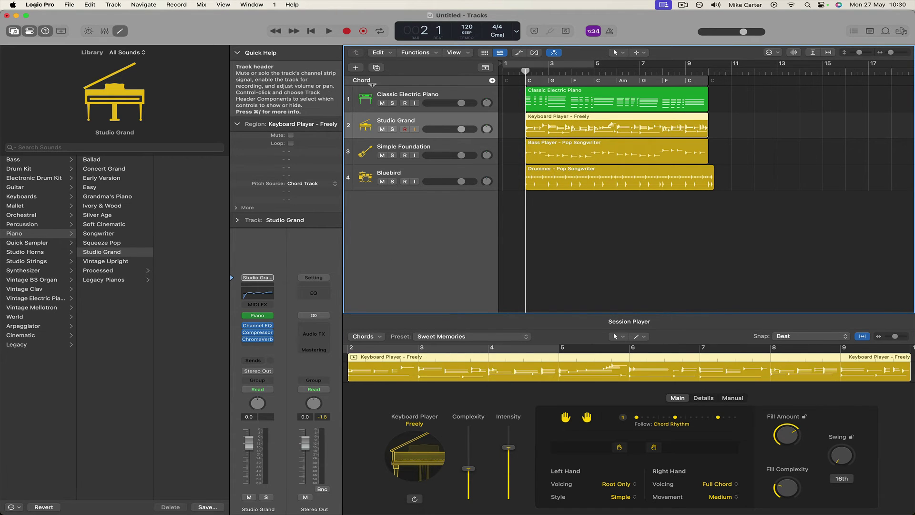
pyautogui.click(382, 104)
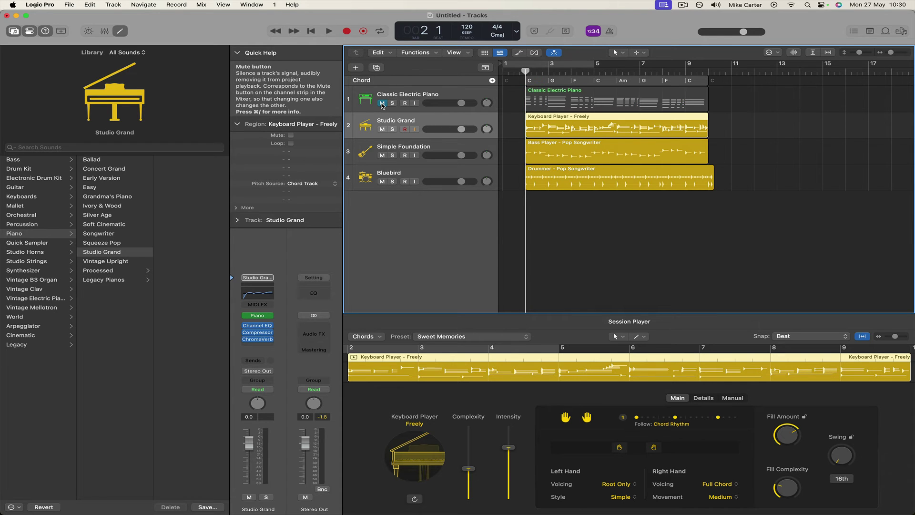
pyautogui.press('space')
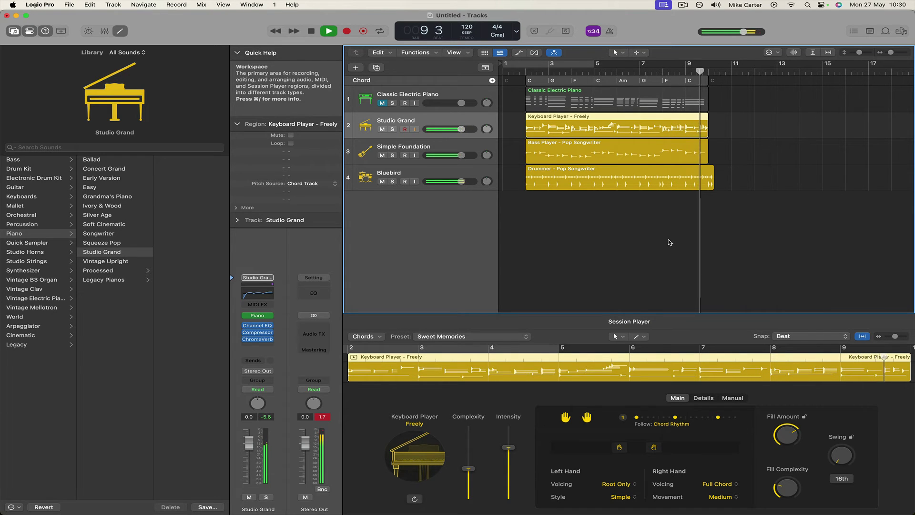
pyautogui.press('space')
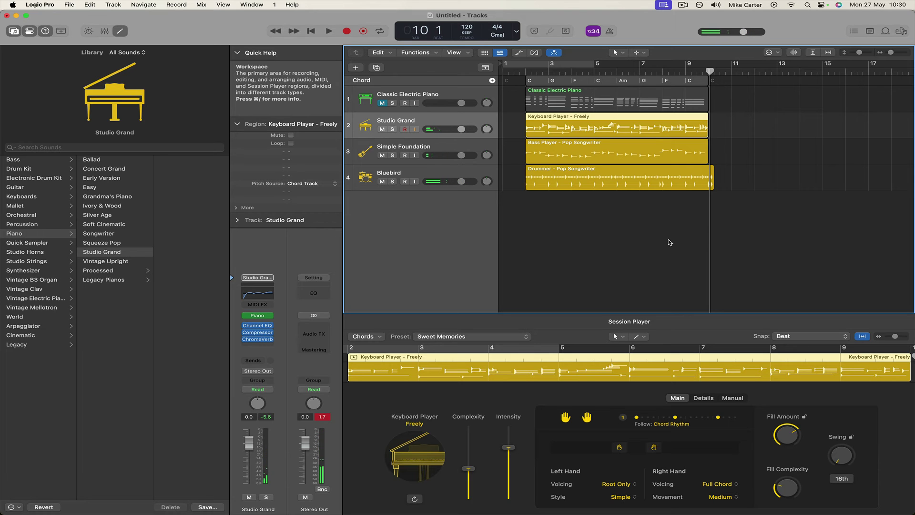
# Switch the Keyboard Player region's sound to Vintage Electric Piano > Deluxe Modern and play from bar 1
pyautogui.click(638, 248)
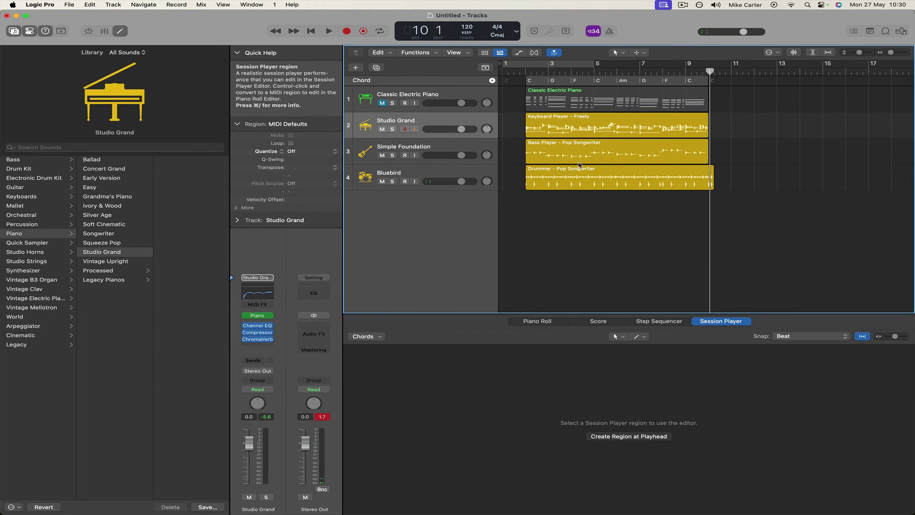
pyautogui.click(614, 125)
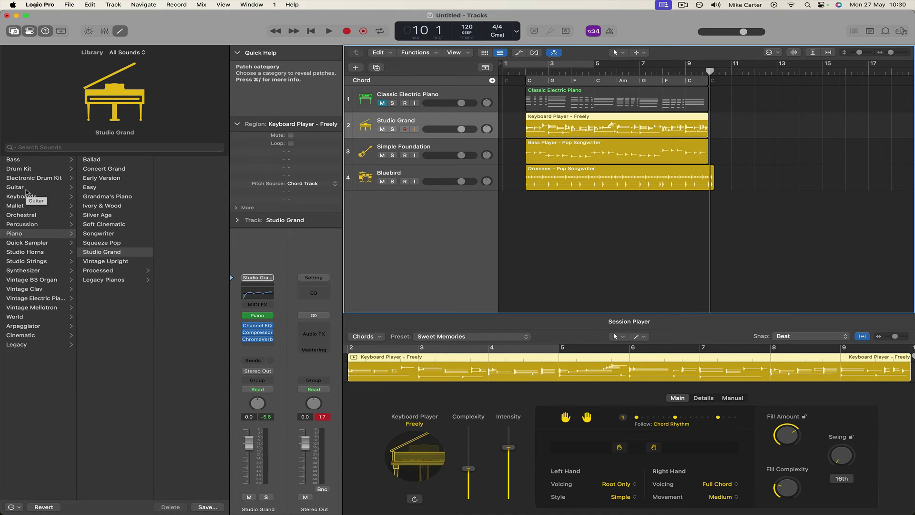
pyautogui.click(29, 299)
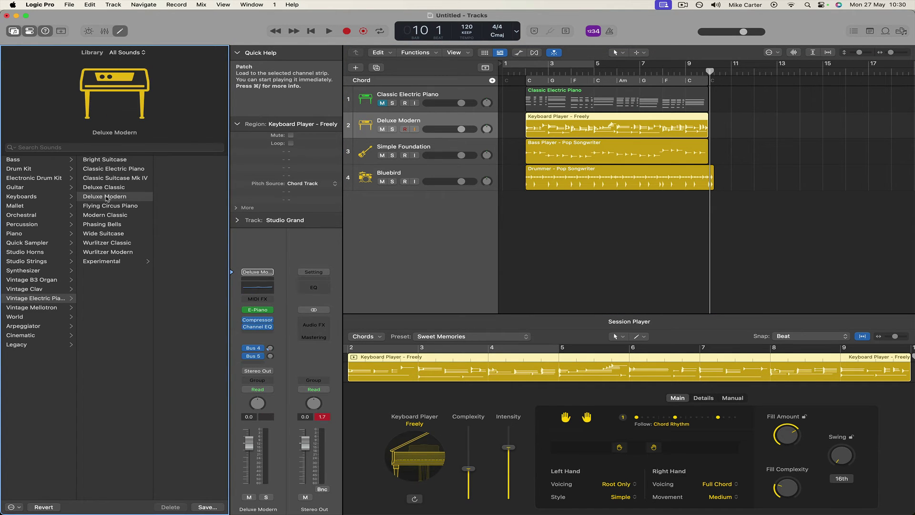
pyautogui.click(517, 71)
pyautogui.press('space')
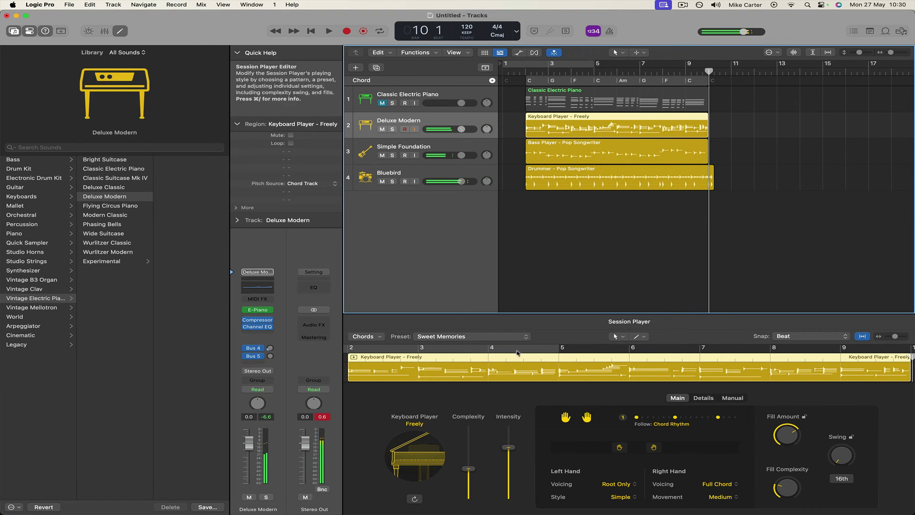
# Try the Calm and Steady Keyboard Player preset and audition it from the song start
pyautogui.click(456, 336)
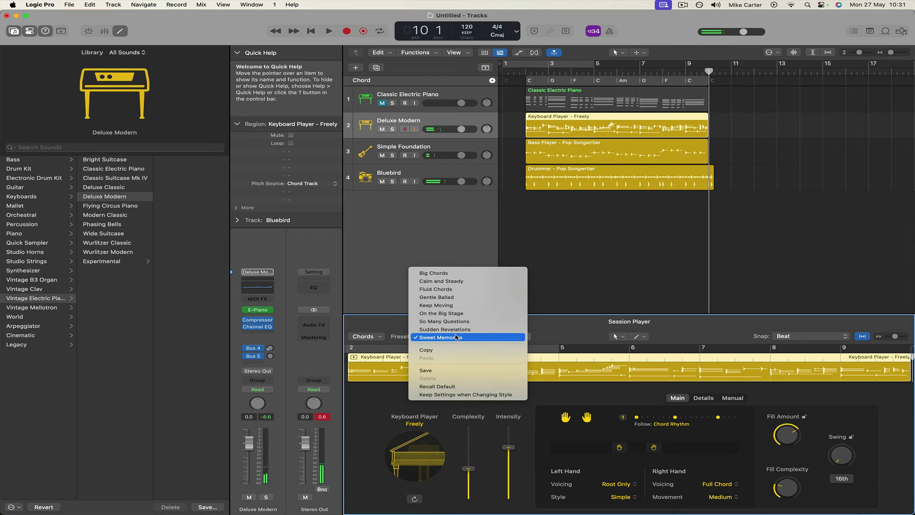
pyautogui.click(460, 282)
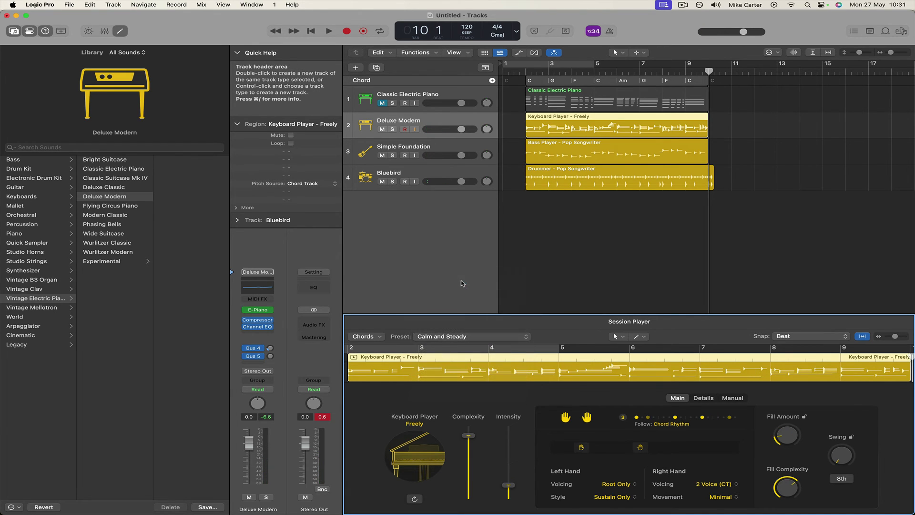
pyautogui.doubleClick(521, 72)
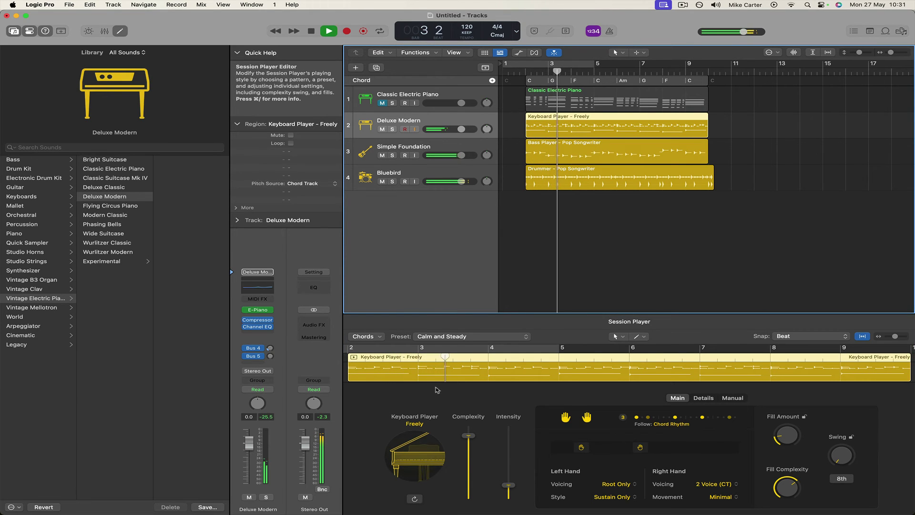
pyautogui.press('space')
# Choose the Keep Moving preset instead and play it back from near bar 1
pyautogui.click(476, 336)
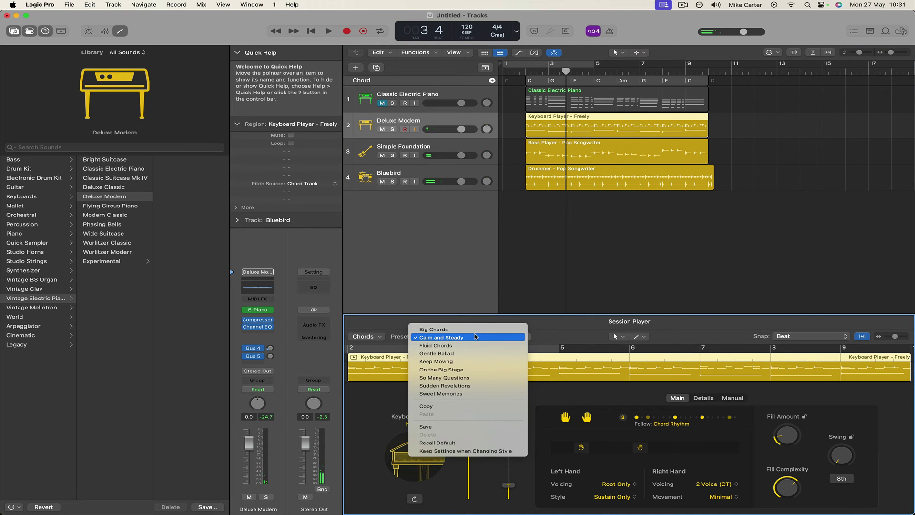
pyautogui.click(448, 361)
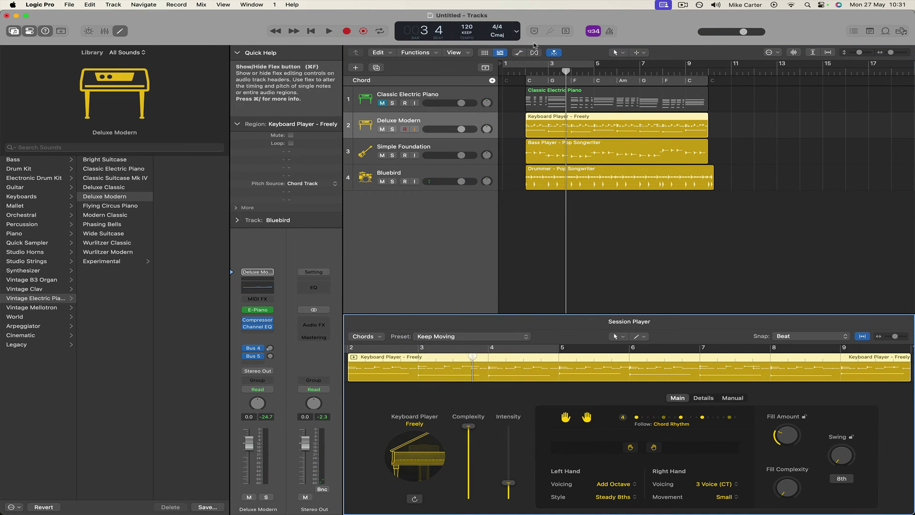
pyautogui.click(520, 71)
pyautogui.press('space')
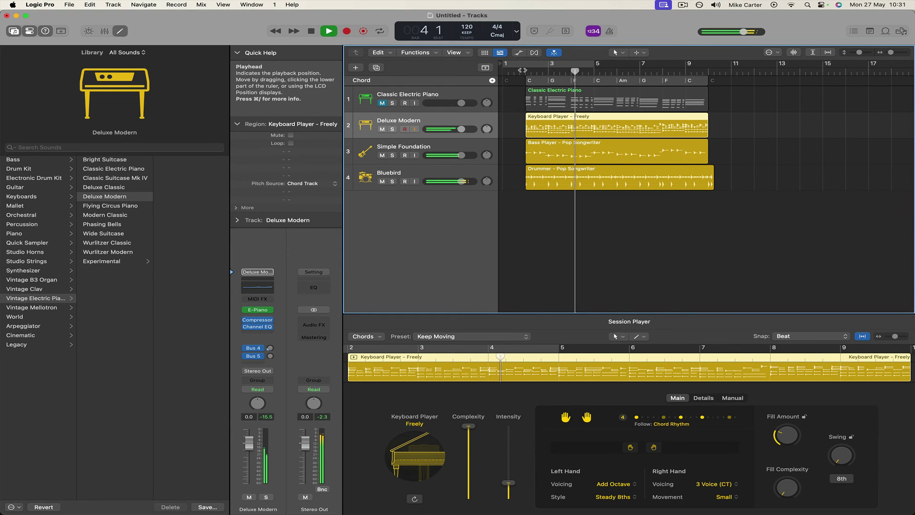
pyautogui.press('space')
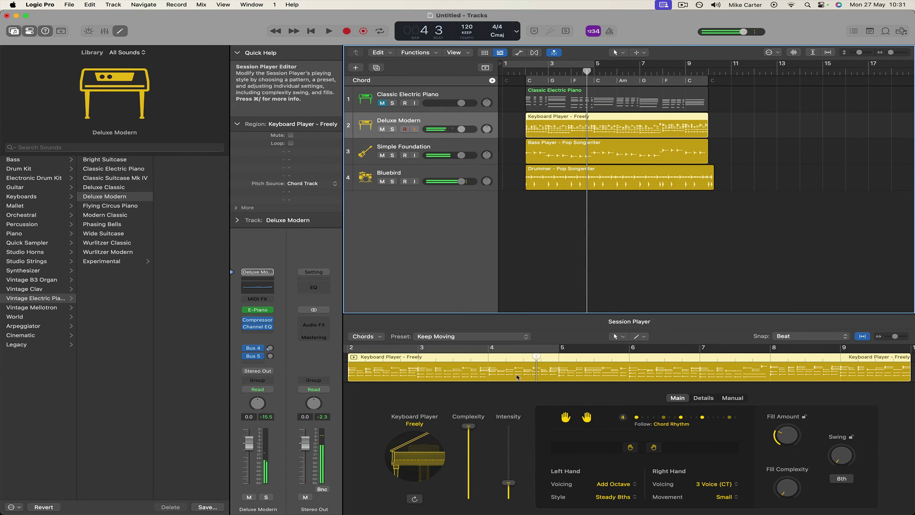
# Raise the Keyboard Player's Intensity slider and listen from bar 1 through bar 9
pyautogui.moveTo(509, 483); pyautogui.dragTo(510, 469)
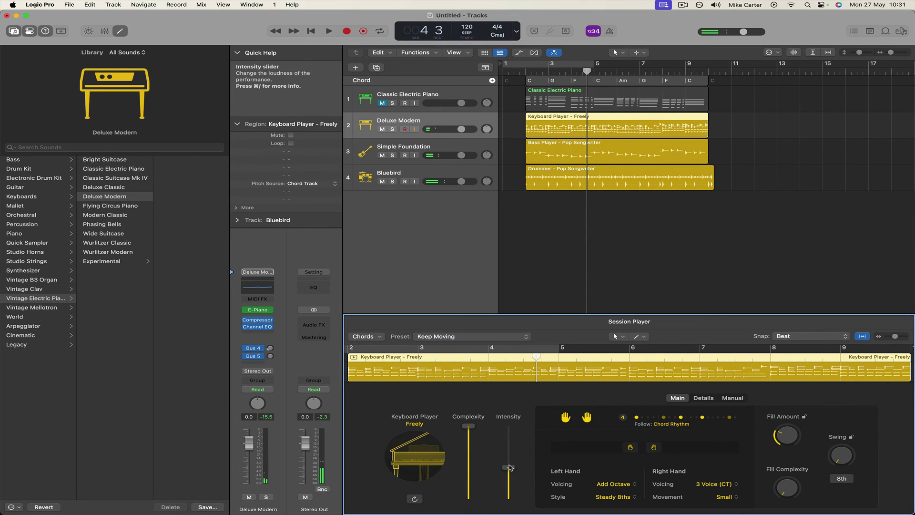
pyautogui.click(519, 72)
pyautogui.press('space')
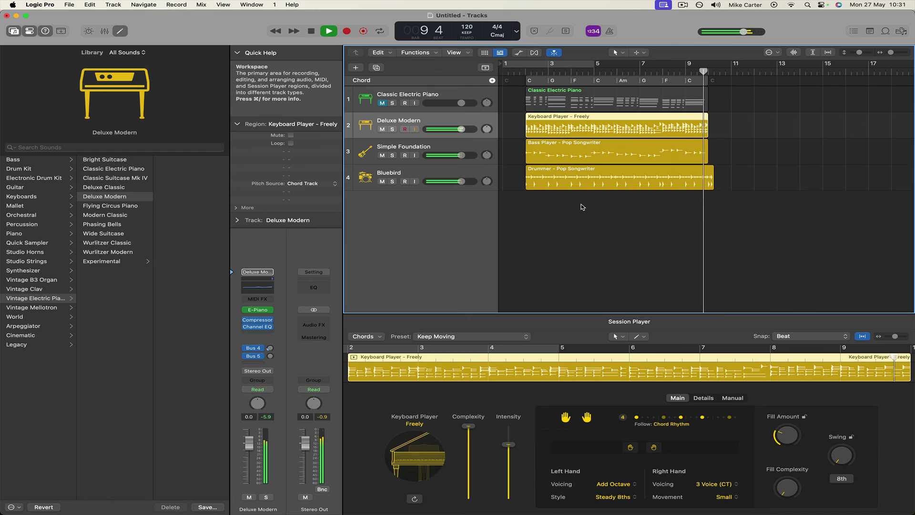
pyautogui.press('space')
# Set the Simple Foundation Bass Player region to the Unwritten Path preset and play the arrangement
pyautogui.click(443, 150)
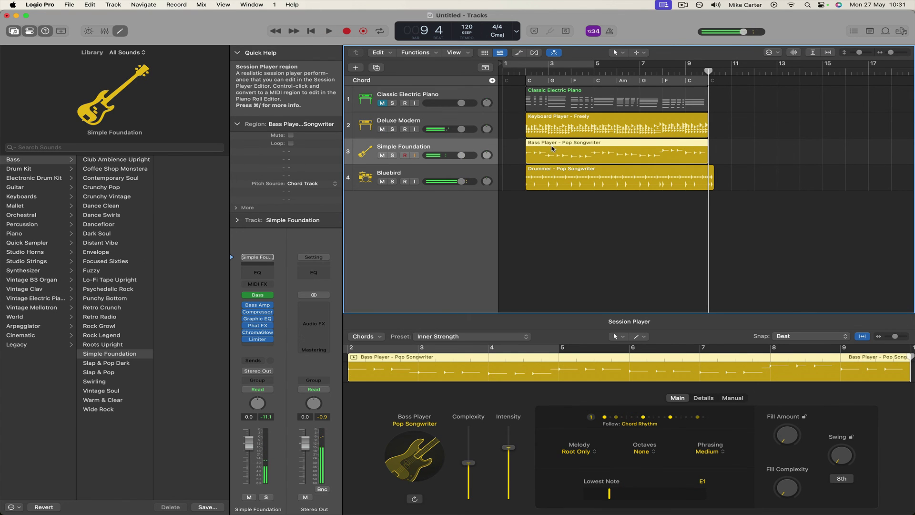
pyautogui.click(580, 152)
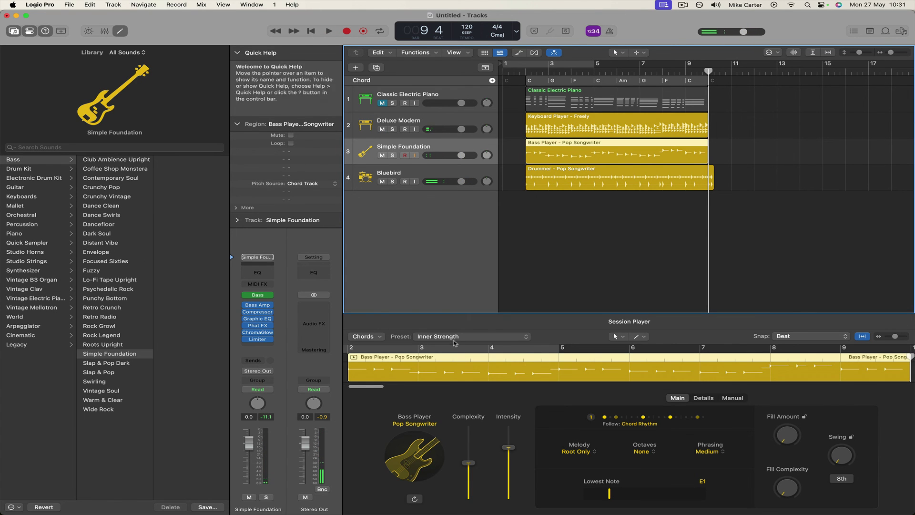
pyautogui.click(453, 337)
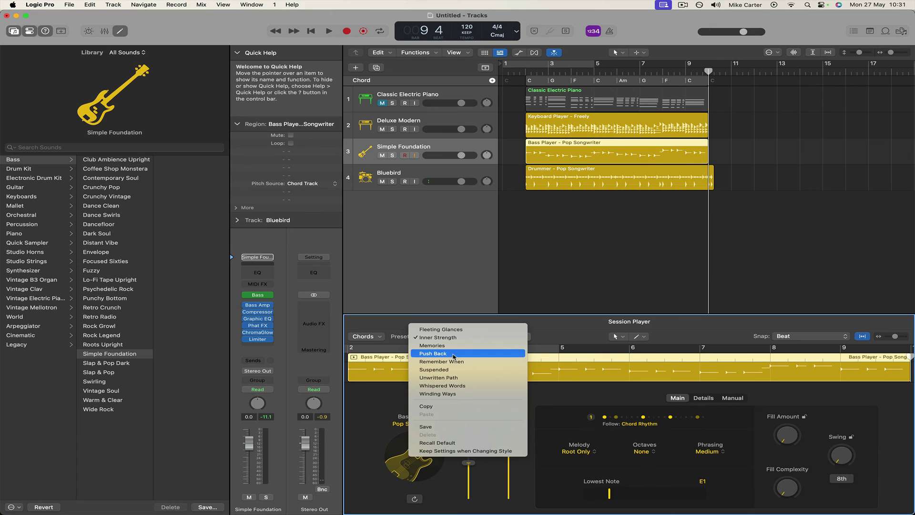
pyautogui.click(470, 378)
pyautogui.press('space')
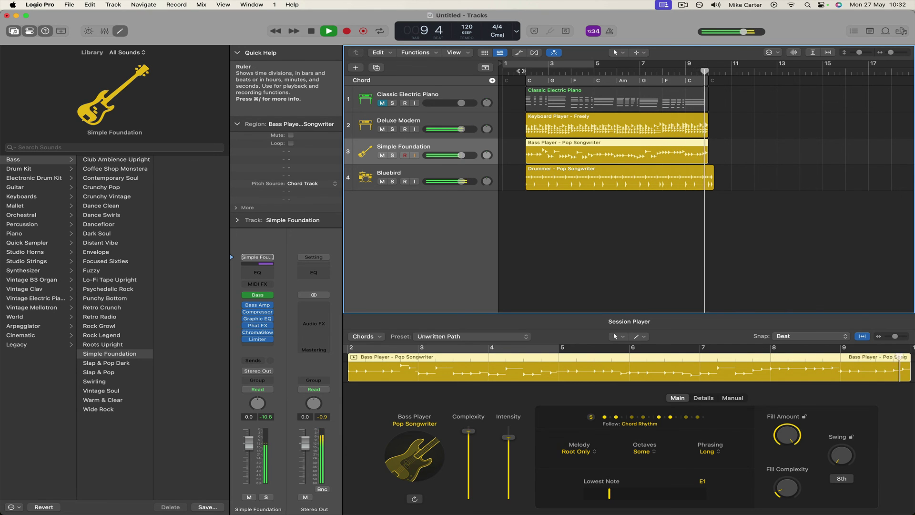
pyautogui.press('space')
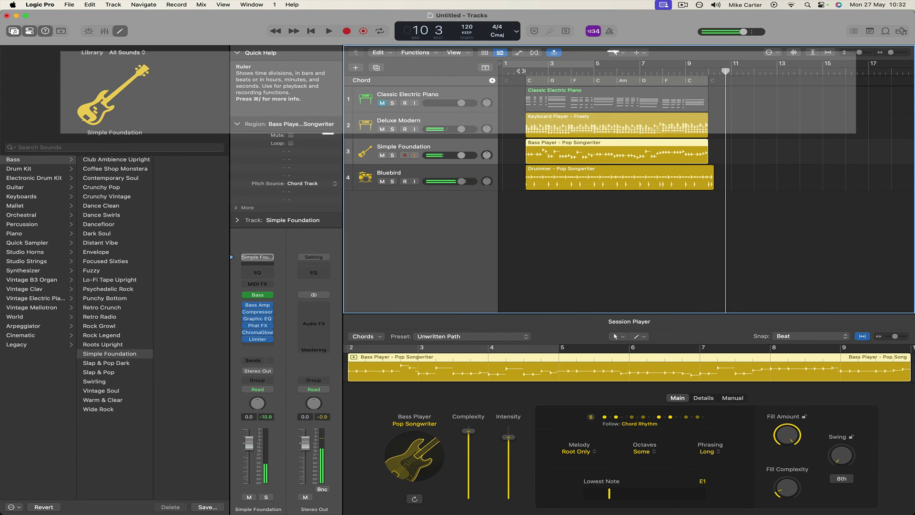